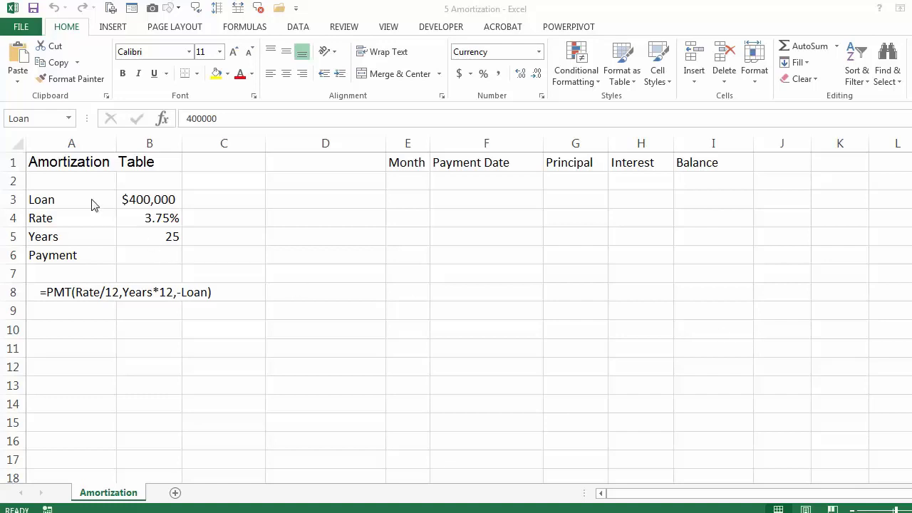
Step: Create named ranges for the values in A3:B6 from the labels in the left column
key("Escape")
left_click_drag(91, 199, 144, 255)
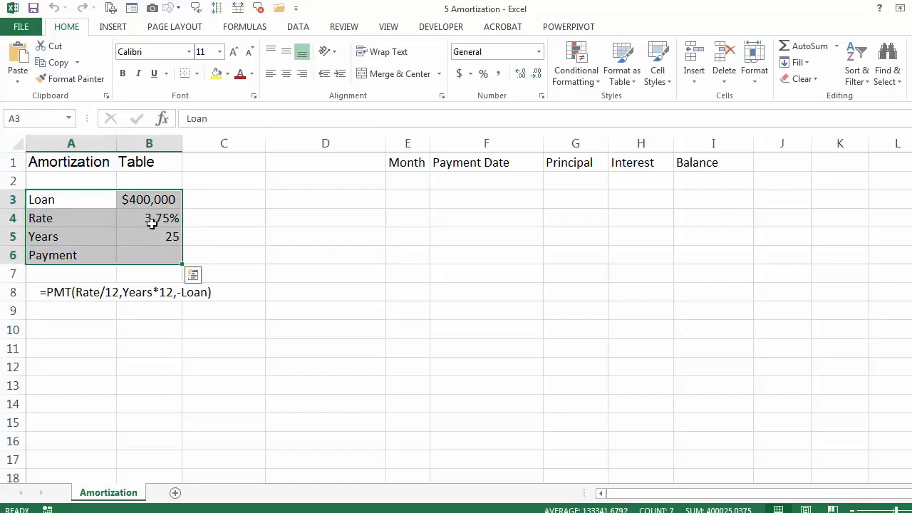
left_click(237, 28)
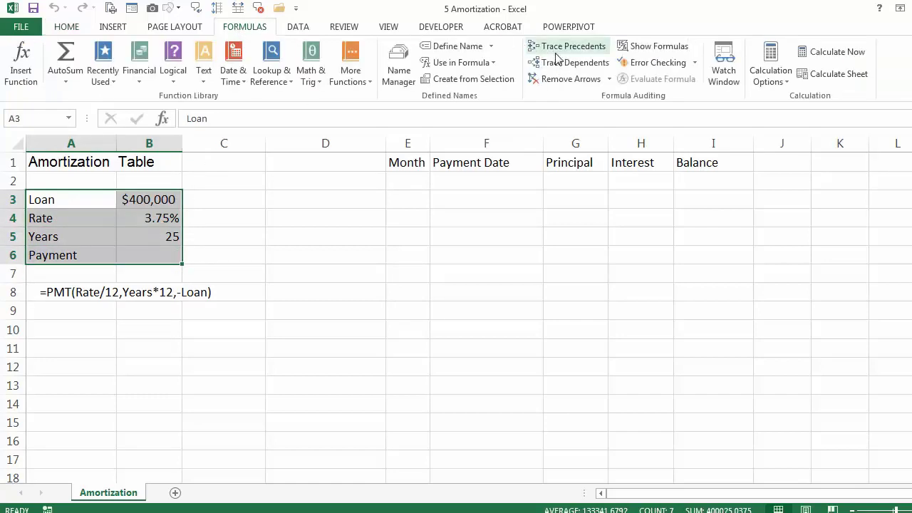
left_click(502, 79)
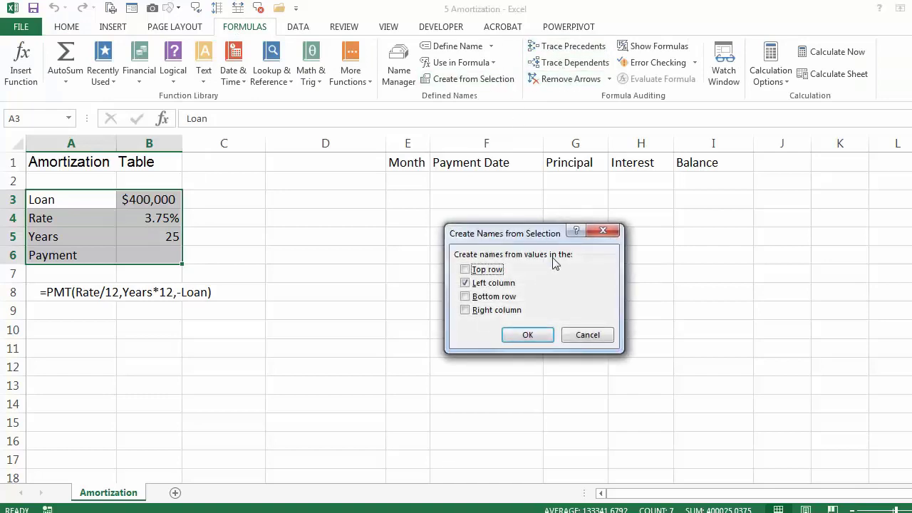
left_click(529, 335)
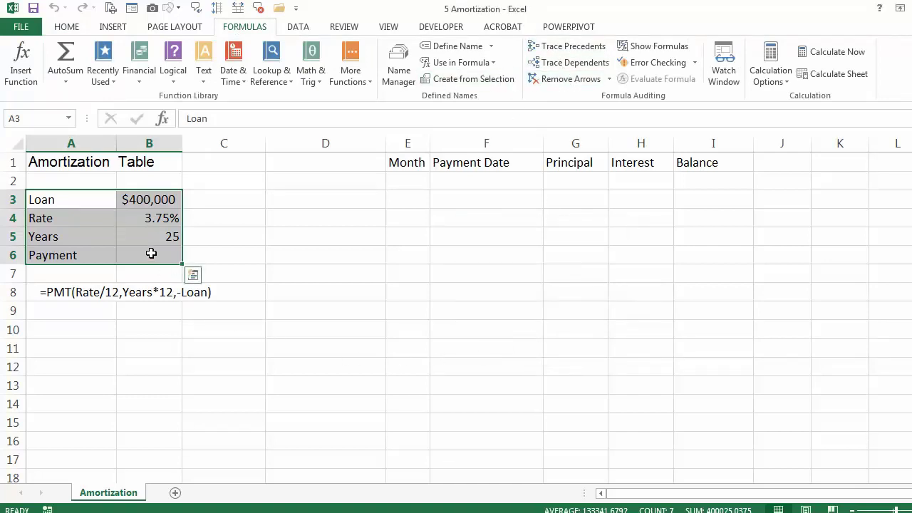
Step: Insert the financial function PMT into the Payment cell B6
left_click(150, 254)
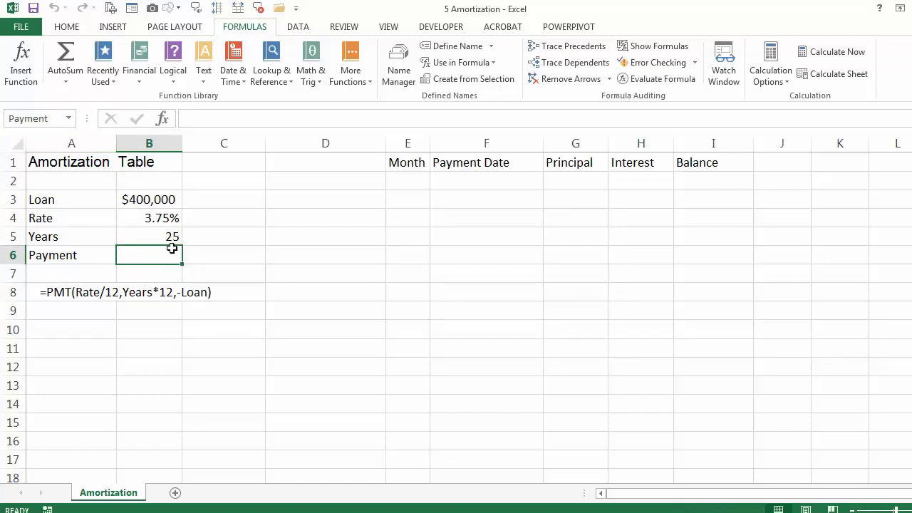
left_click(162, 118)
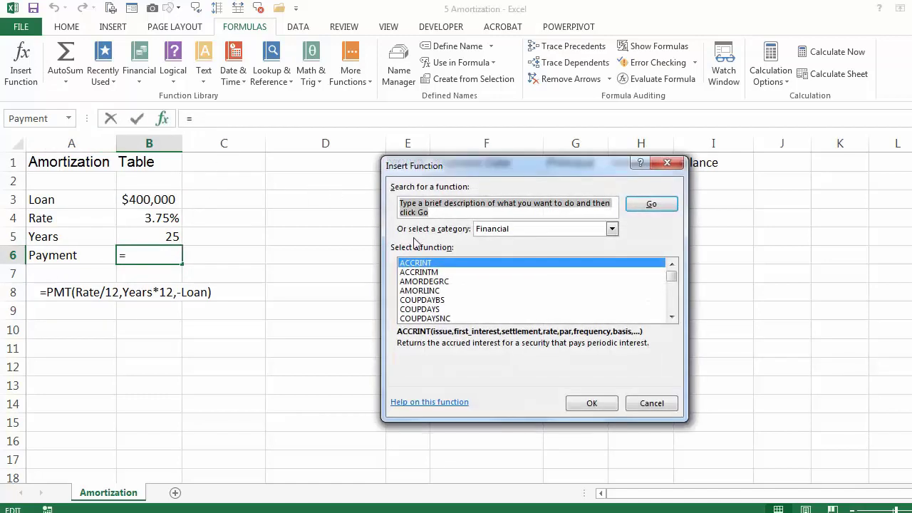
left_click(612, 228)
left_click(612, 229)
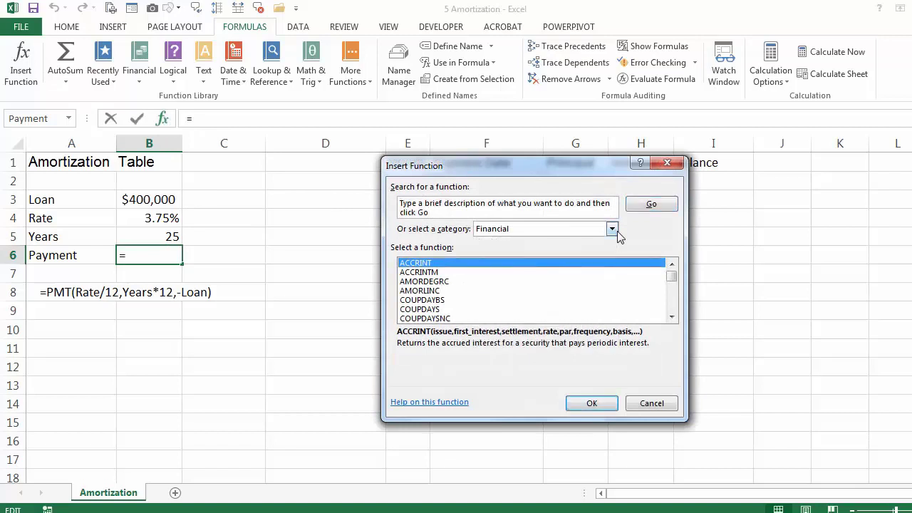
left_click(442, 292)
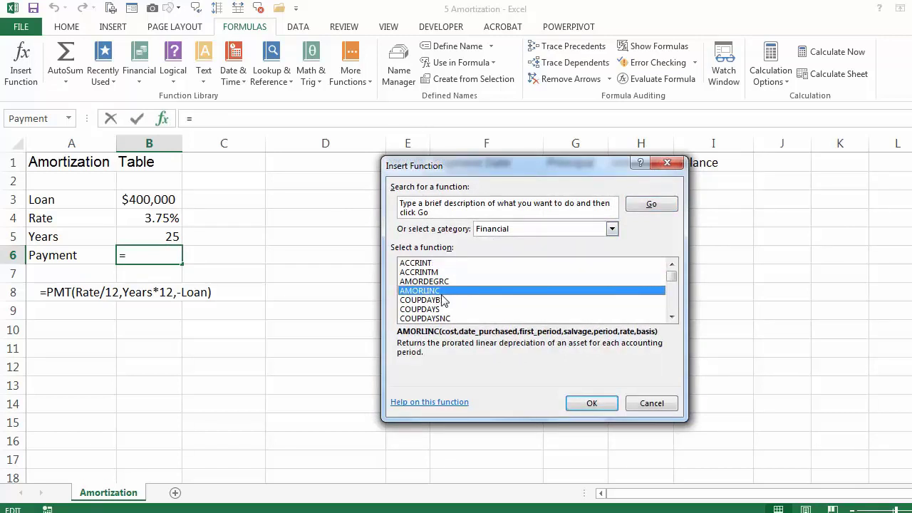
key("p")
key("m")
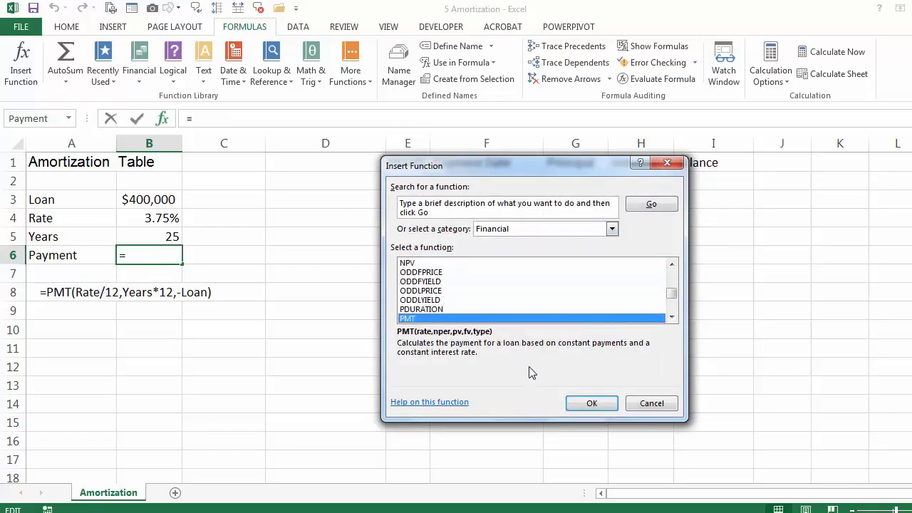
left_click(586, 404)
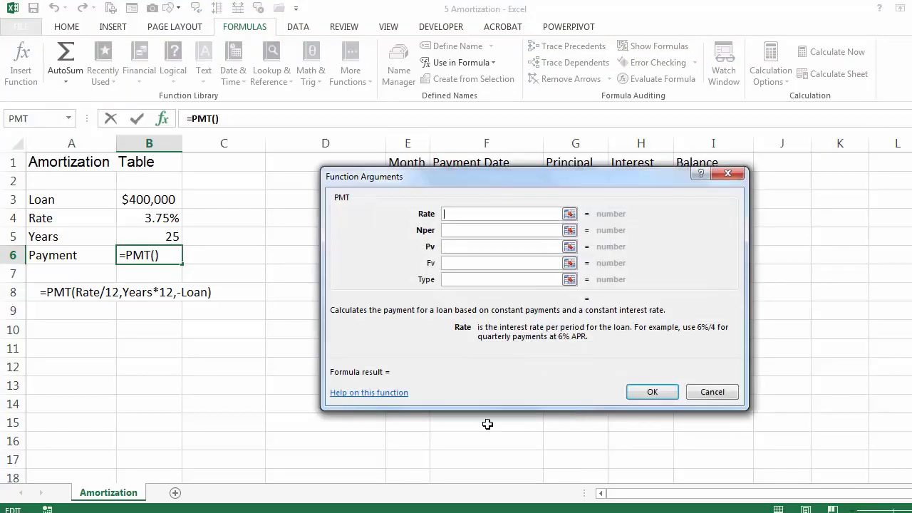
Step: Set the PMT arguments Rate to Rate/12 and Nper to Years*12
left_click(140, 217)
type("/12")
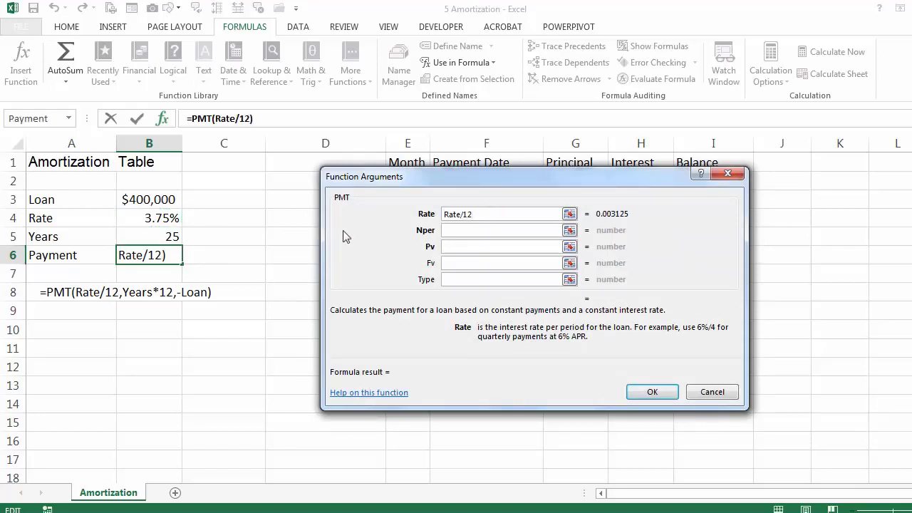
left_click(457, 229)
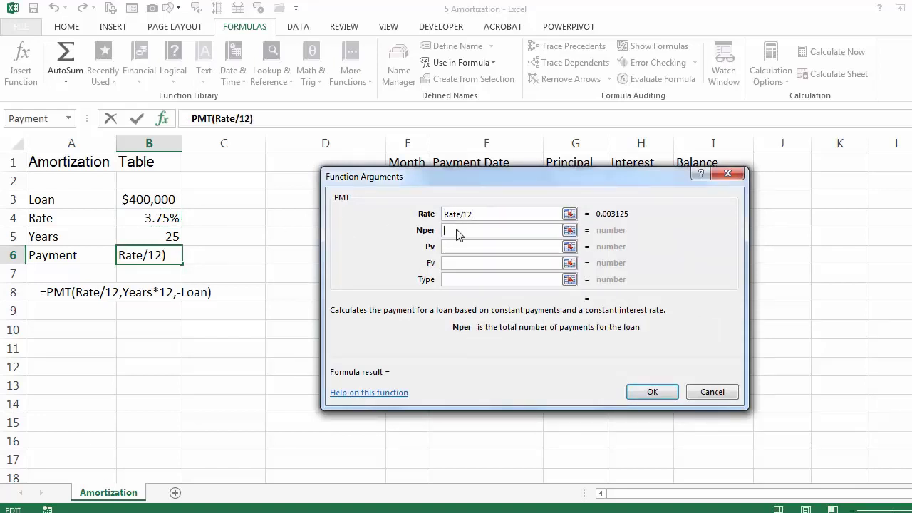
type("=")
key("BackSpace")
left_click(171, 242)
type("*")
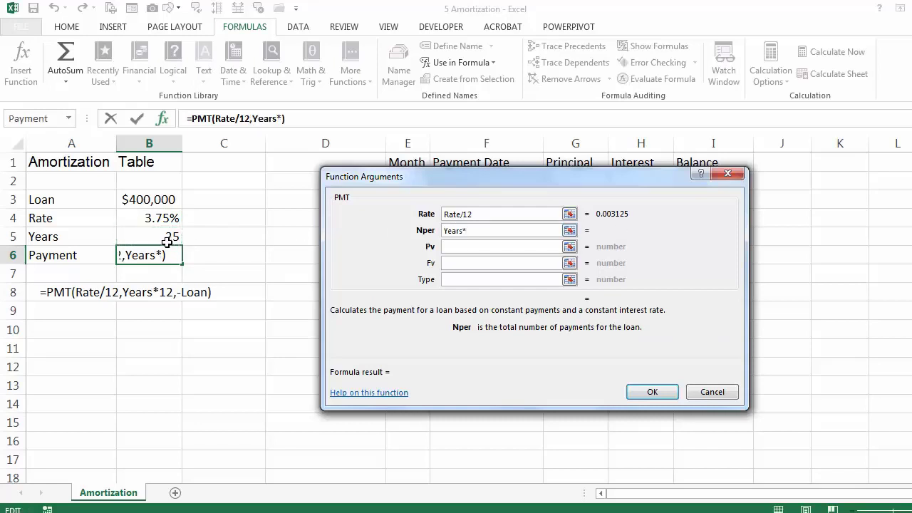
type("12")
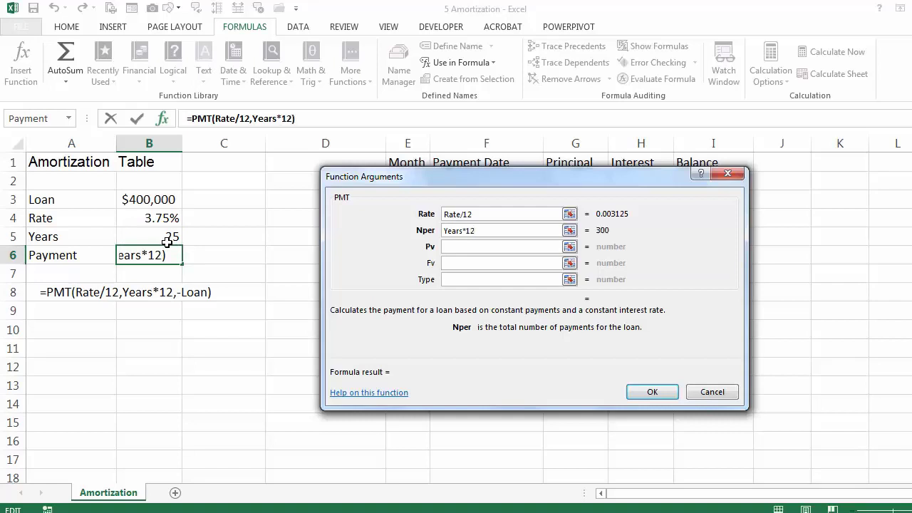
Step: Set the Pv argument to -Loan to complete the payment formula, and widen column B slightly to fit the amount
left_click(468, 246)
type("-")
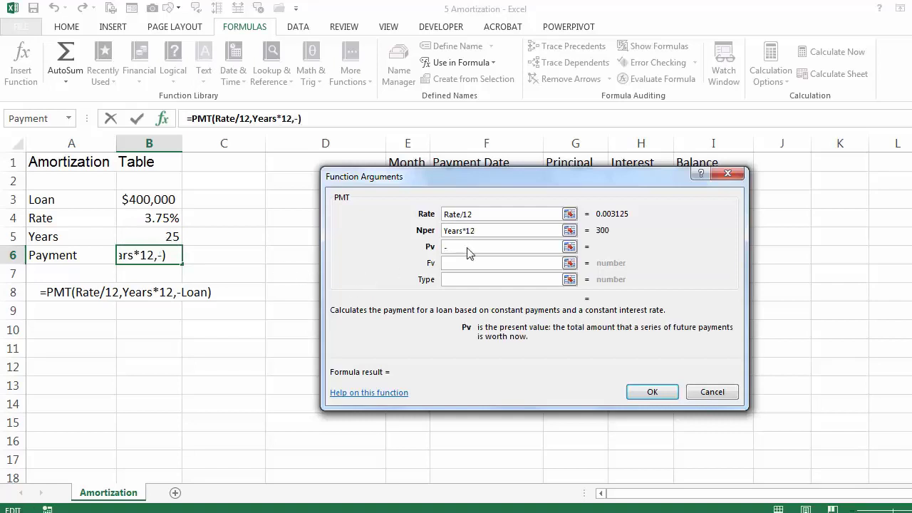
left_click(153, 203)
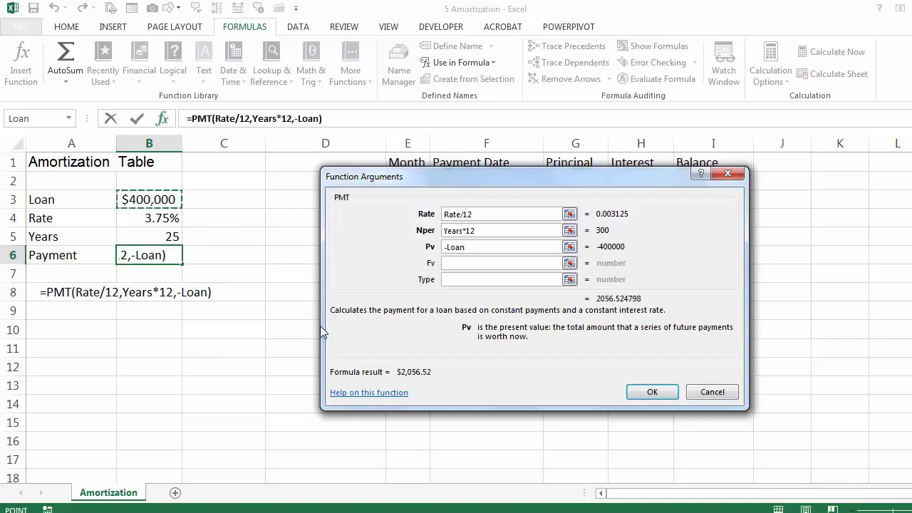
left_click(652, 392)
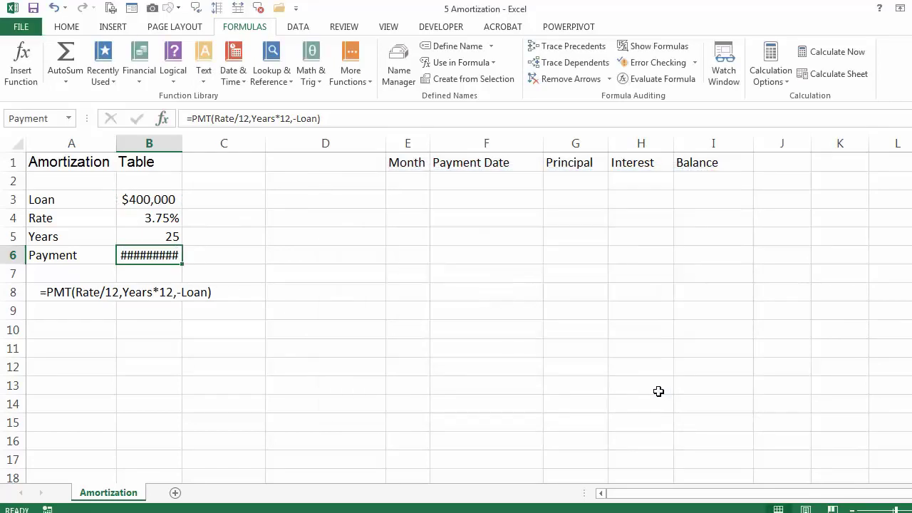
left_click_drag(182, 144, 184, 145)
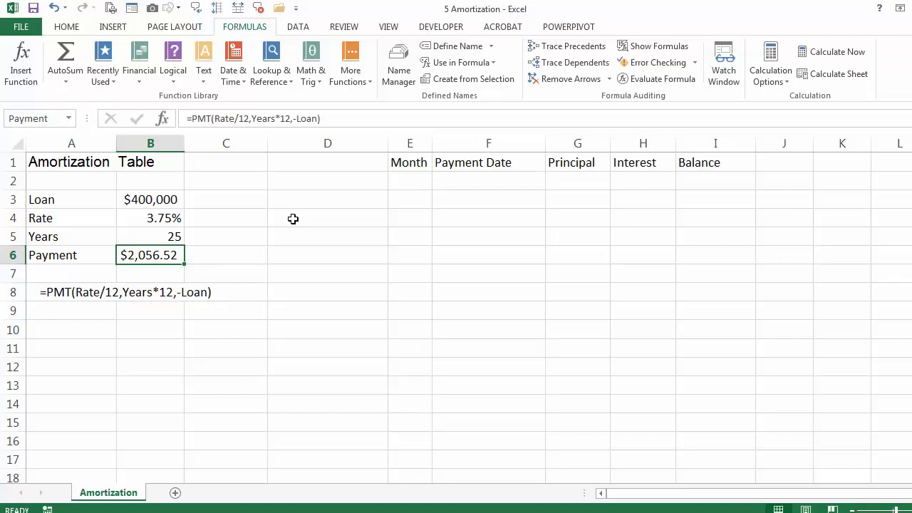
Step: Enter 1 in E2 and fill the Month column down with a linear series, step value 1 and stop value 300
left_click(397, 181)
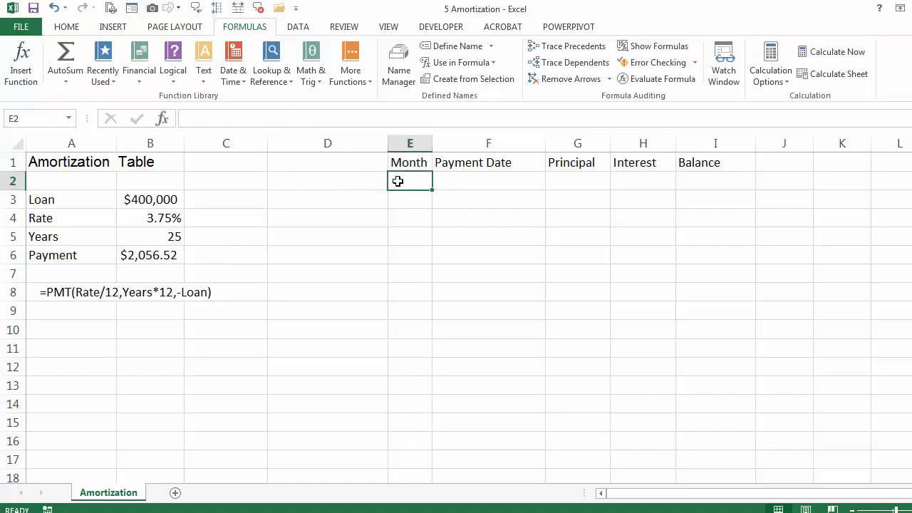
type("1")
key("ctrl+Return")
left_click(66, 27)
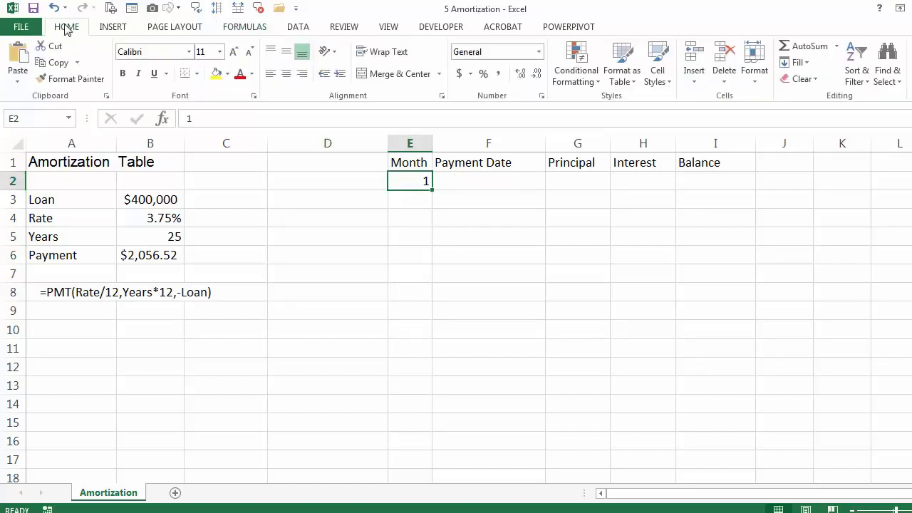
left_click(803, 62)
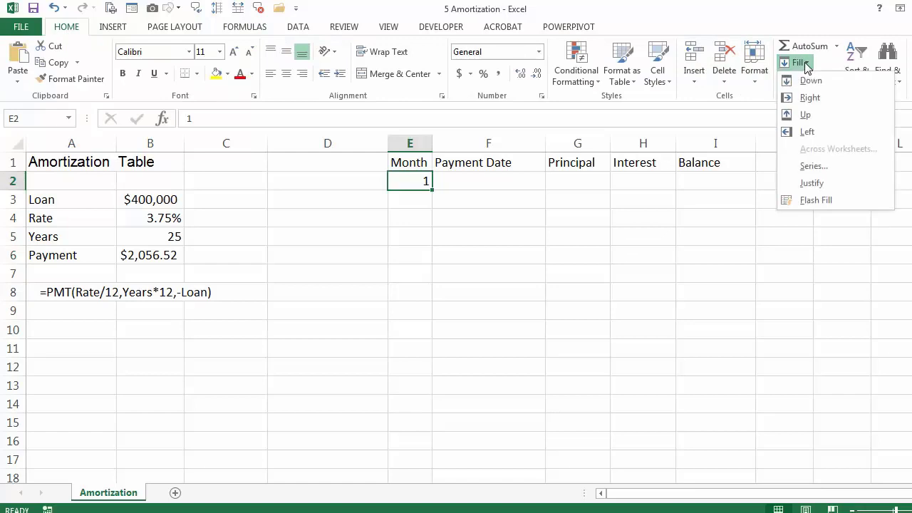
left_click(809, 169)
left_click(451, 267)
left_click(611, 334)
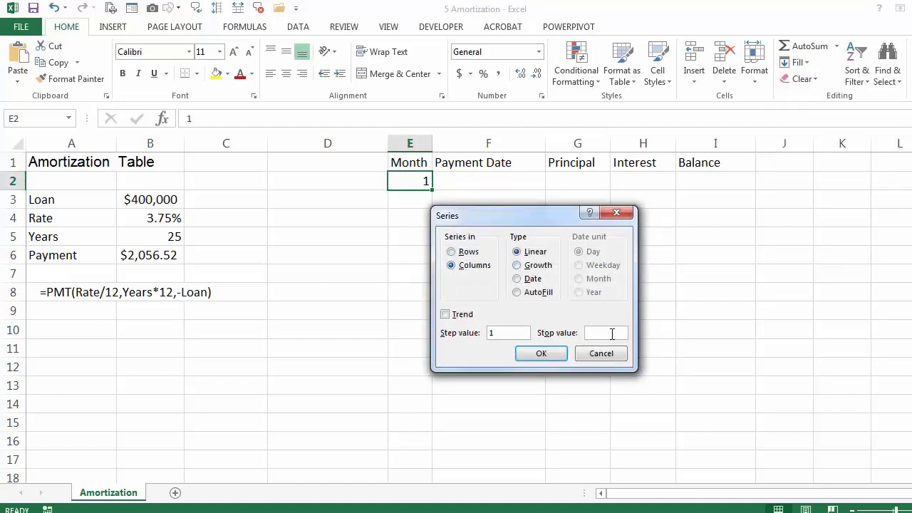
type("300")
left_click(545, 357)
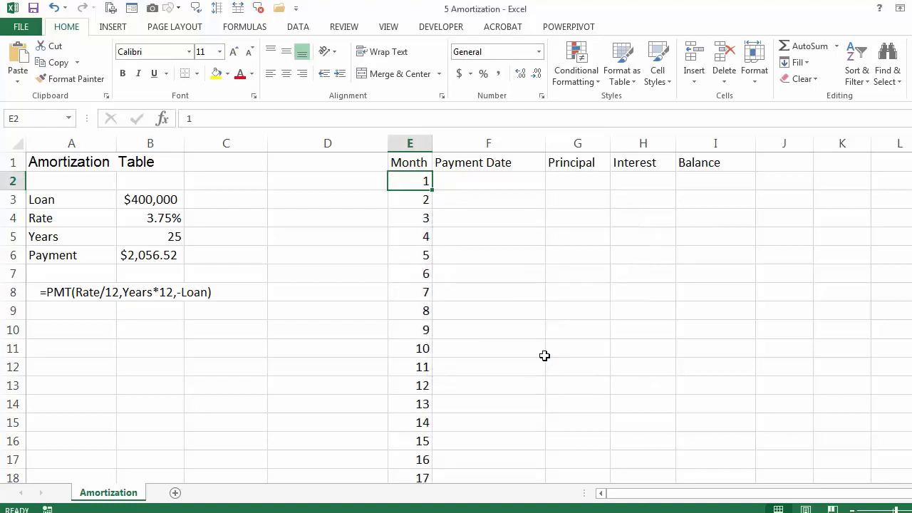
key("ctrl+Down")
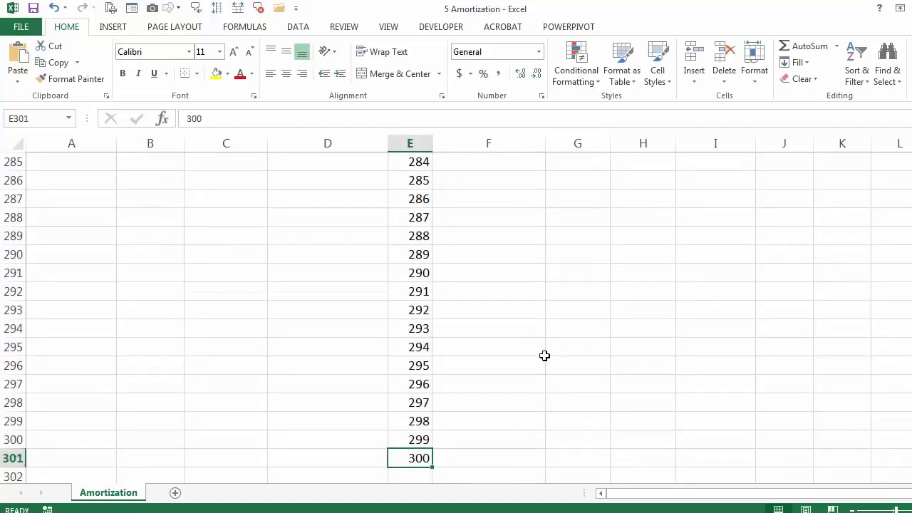
key("ctrl+Up")
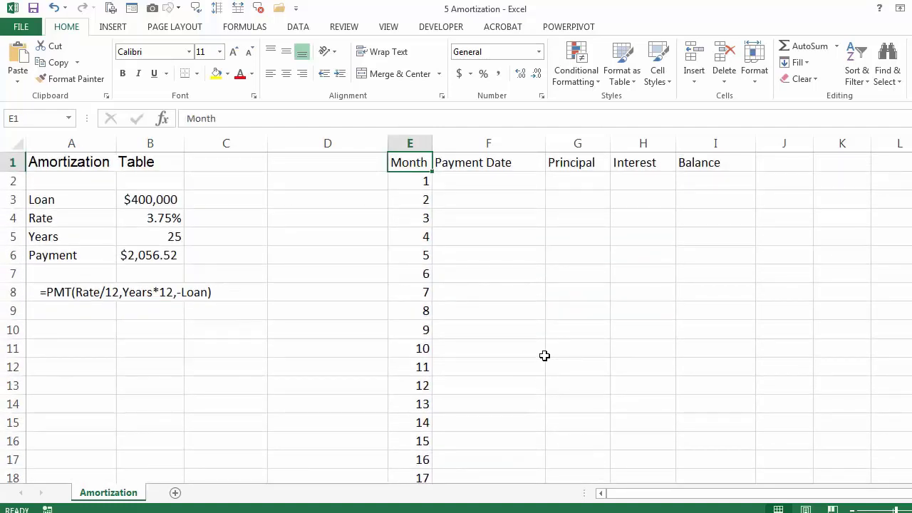
Step: Enter 1/1/2016 as the first payment date in F2
left_click(464, 181)
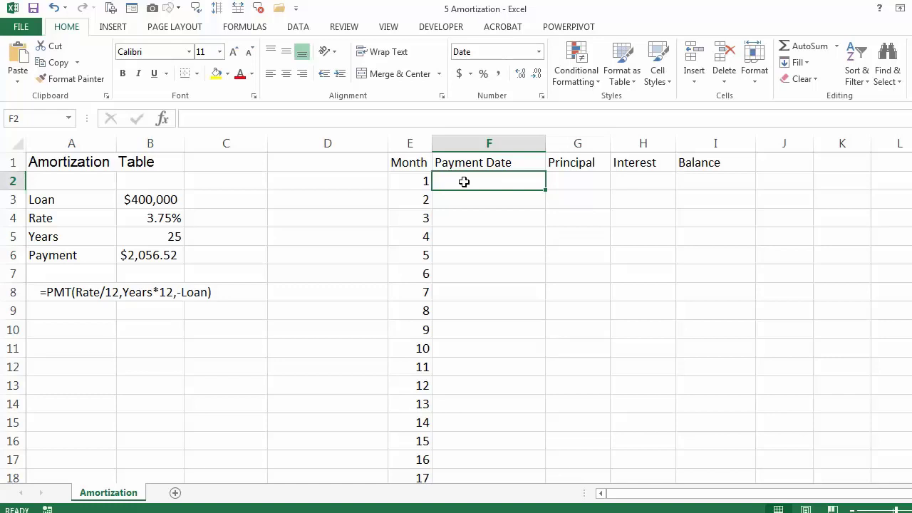
type("1/")
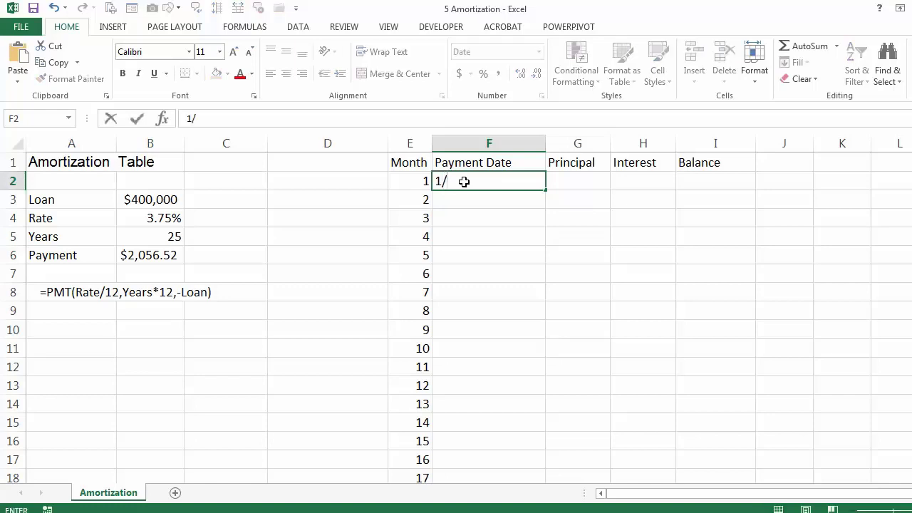
type("1/2016")
key("Return")
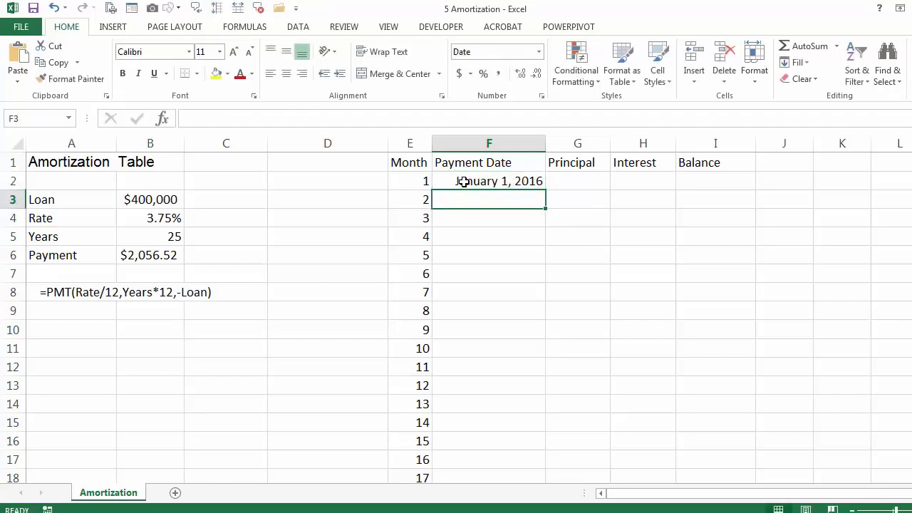
Step: Fill the Payment Date column down from F2 alongside all listed months, using the Fill Months option
left_click(464, 182)
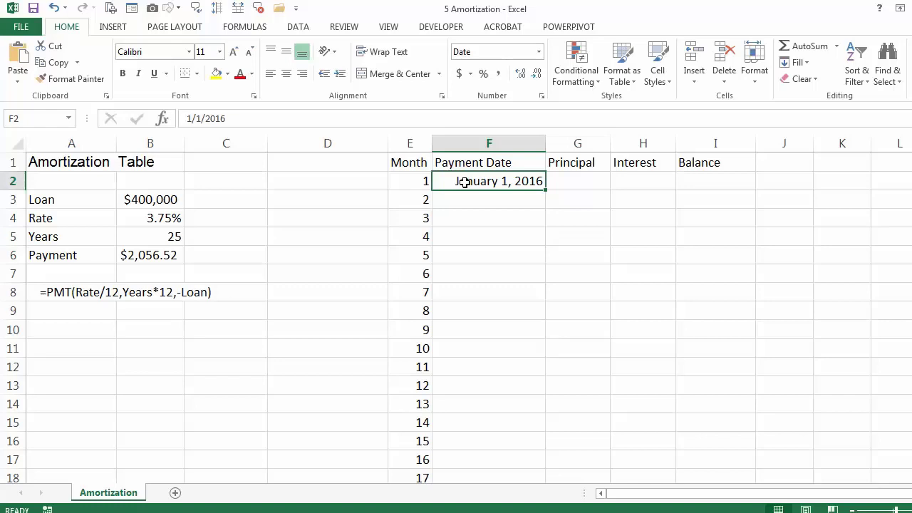
double_click(545, 191)
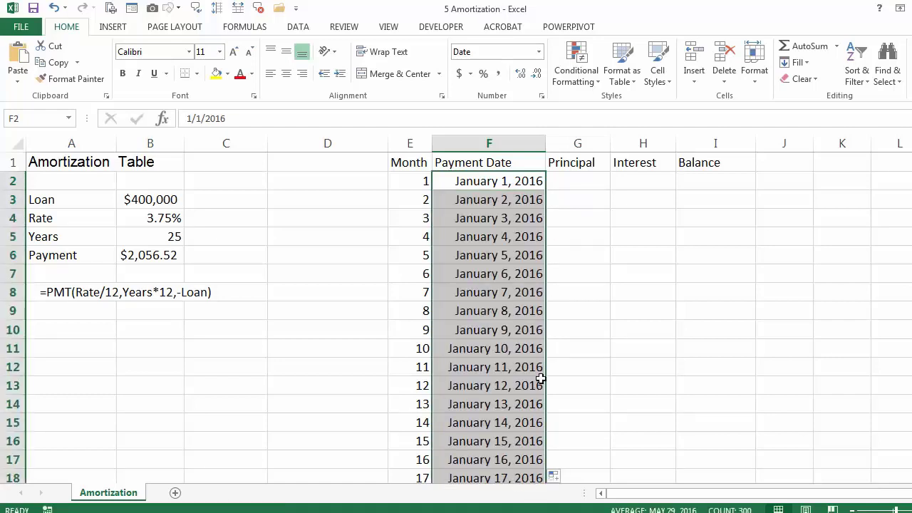
left_click(555, 475)
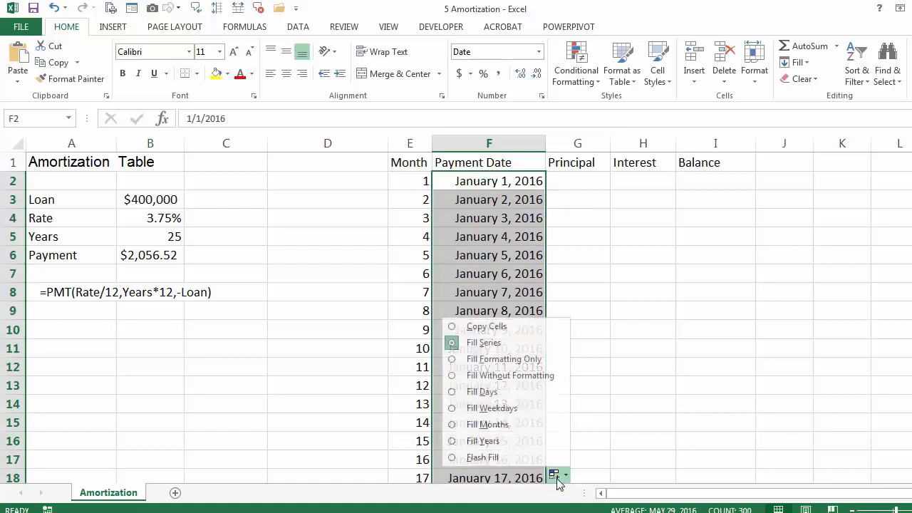
left_click(501, 428)
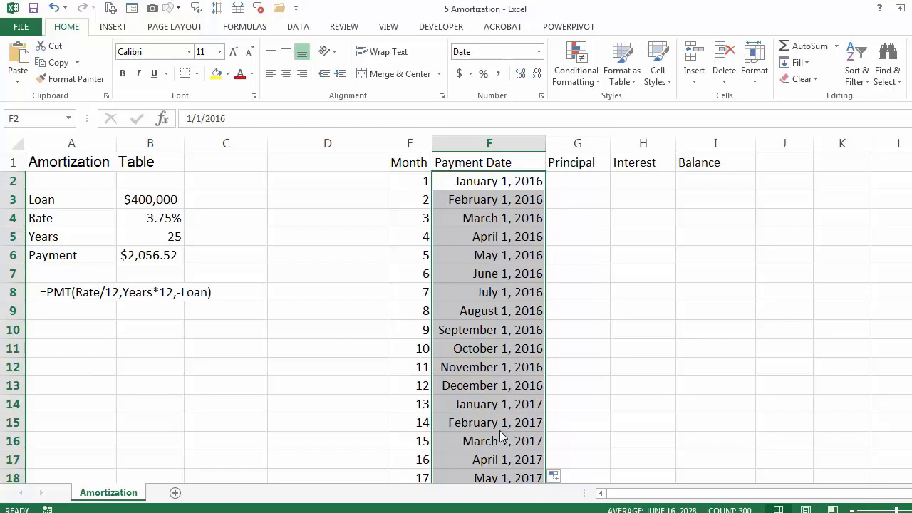
Step: Insert the PPMT financial function in G2 under Principal and keep the loan inputs and table's first row uncovered
left_click(602, 182)
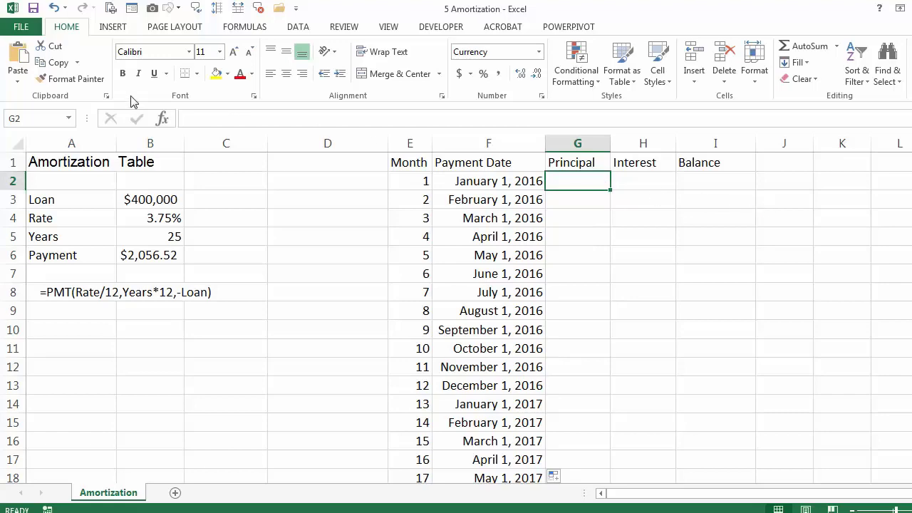
left_click(163, 120)
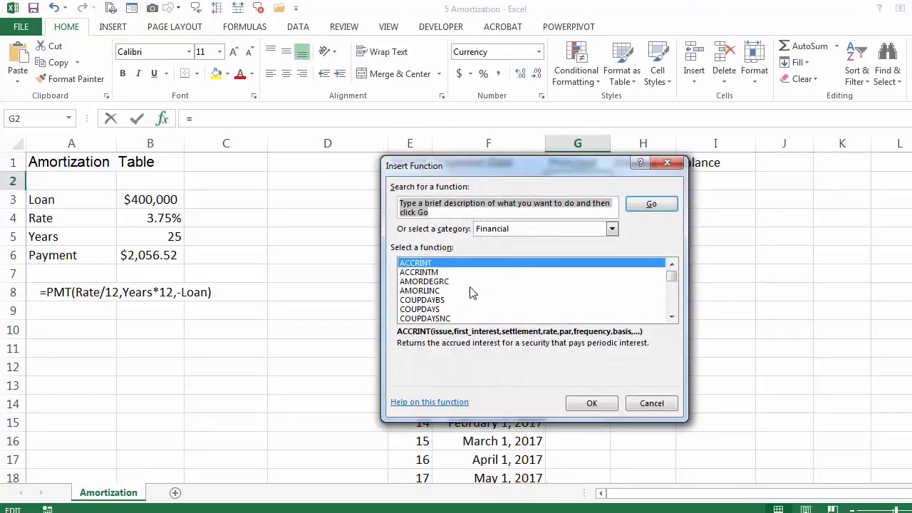
left_click(431, 281)
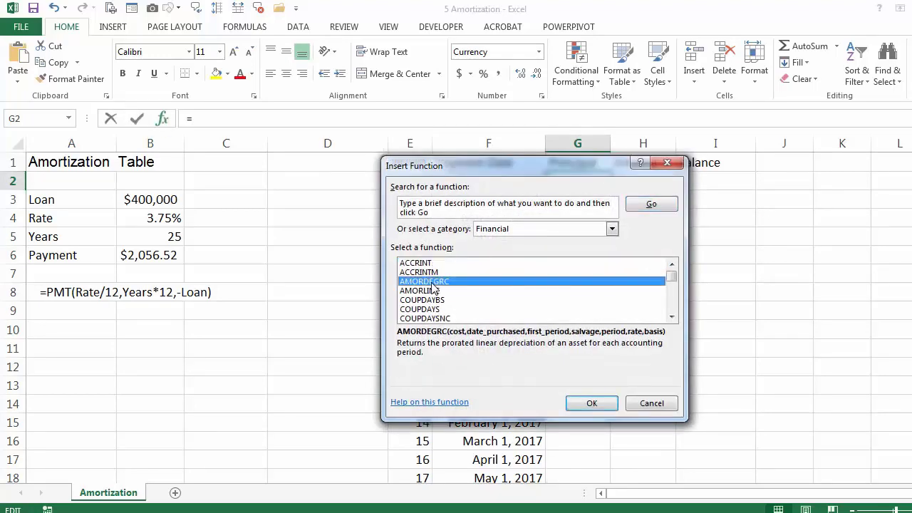
type("ppmt")
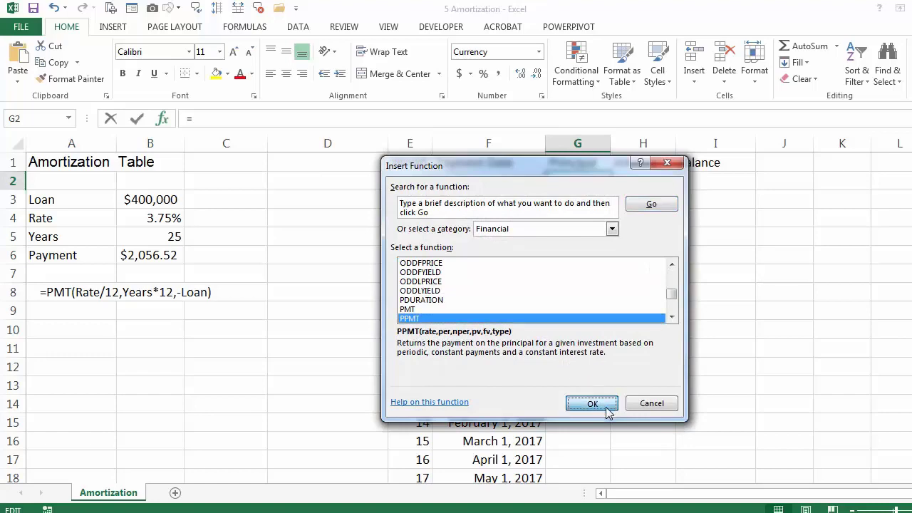
left_click(592, 404)
left_click_drag(532, 172, 609, 243)
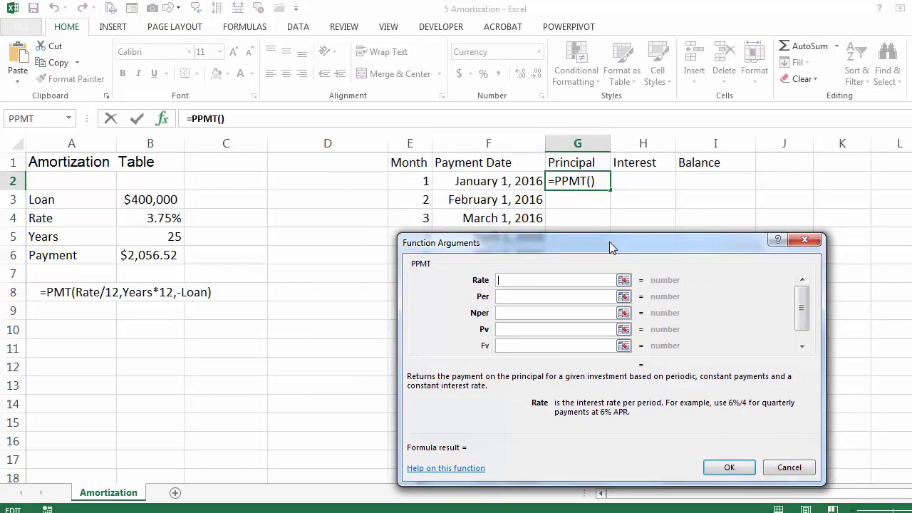
Step: Set the PPMT arguments Rate to Rate/12 and Per to E2
left_click(166, 219)
type("/12")
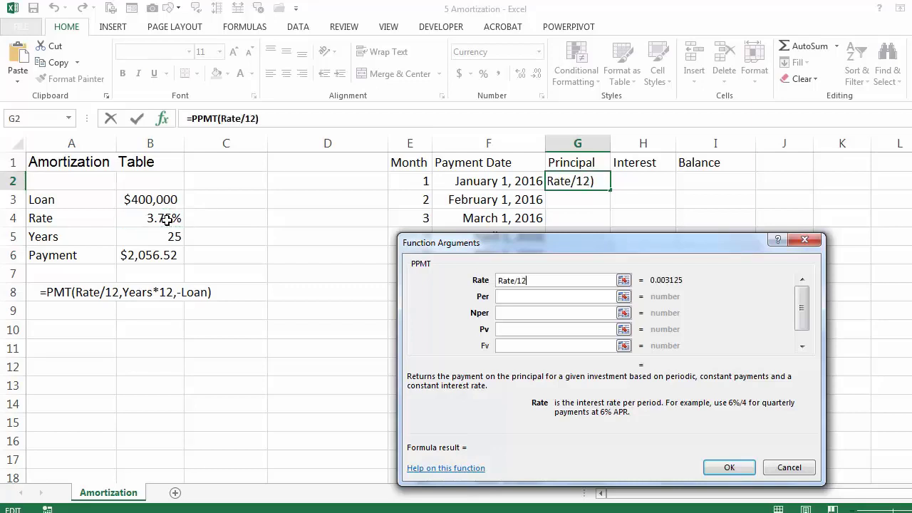
left_click(517, 296)
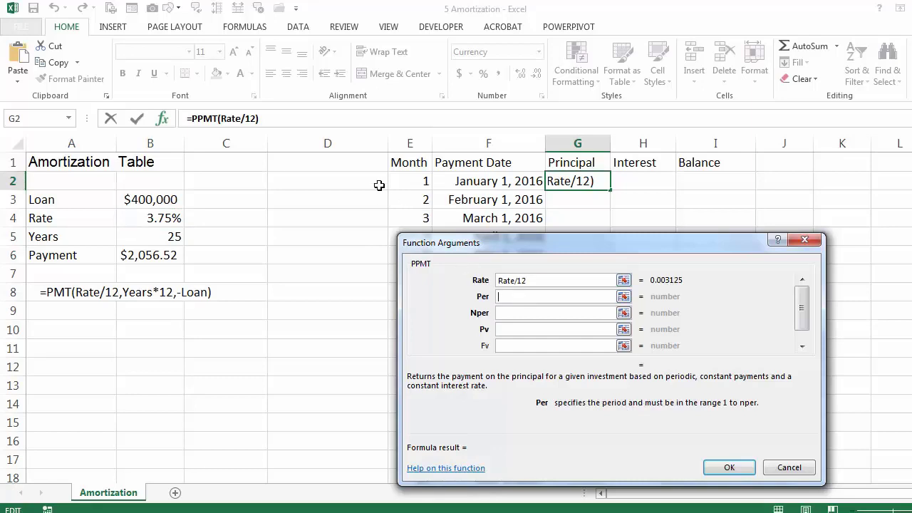
left_click(404, 179)
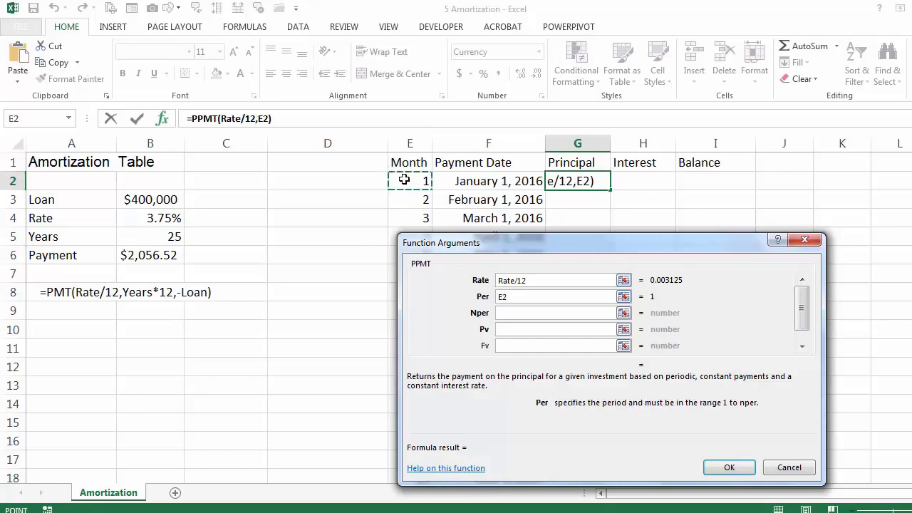
Step: Complete the PPMT formula in G2 with Nper set to Years*12 and Pv set to -Loan
left_click(516, 314)
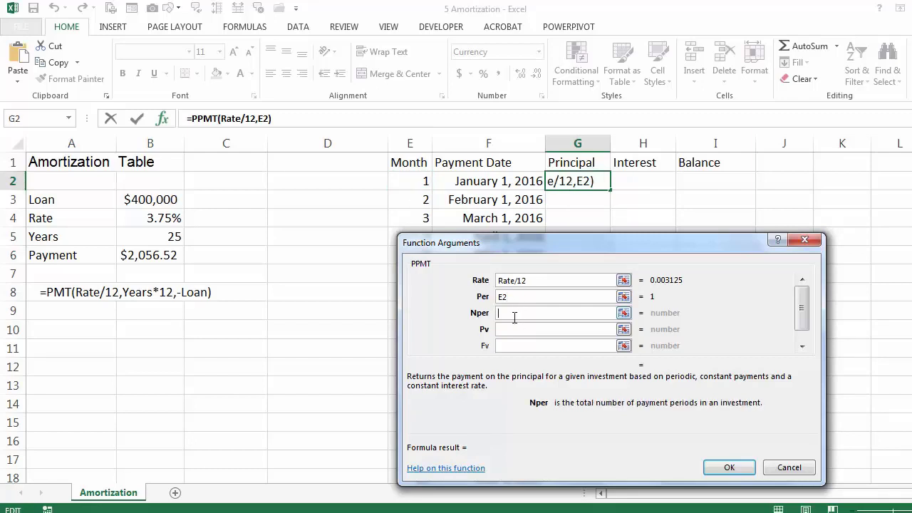
left_click(161, 236)
type("*12")
left_click(508, 329)
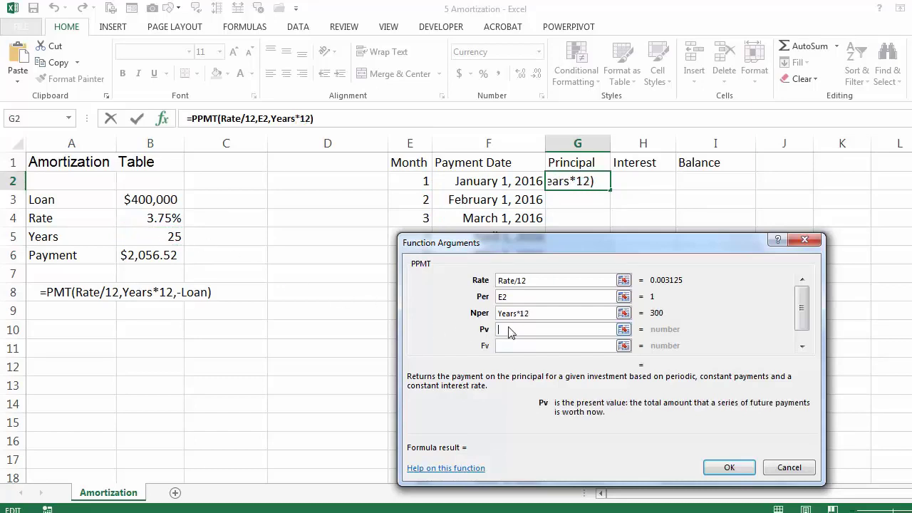
type("-")
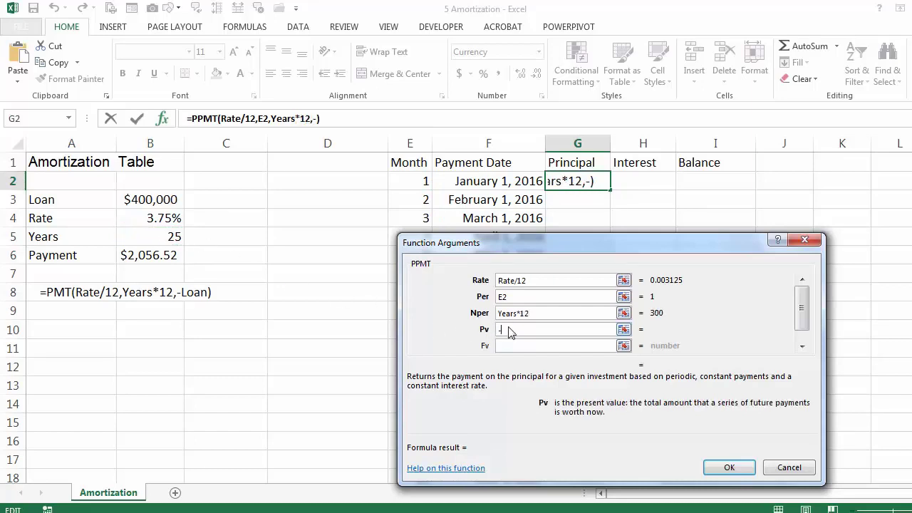
left_click(132, 200)
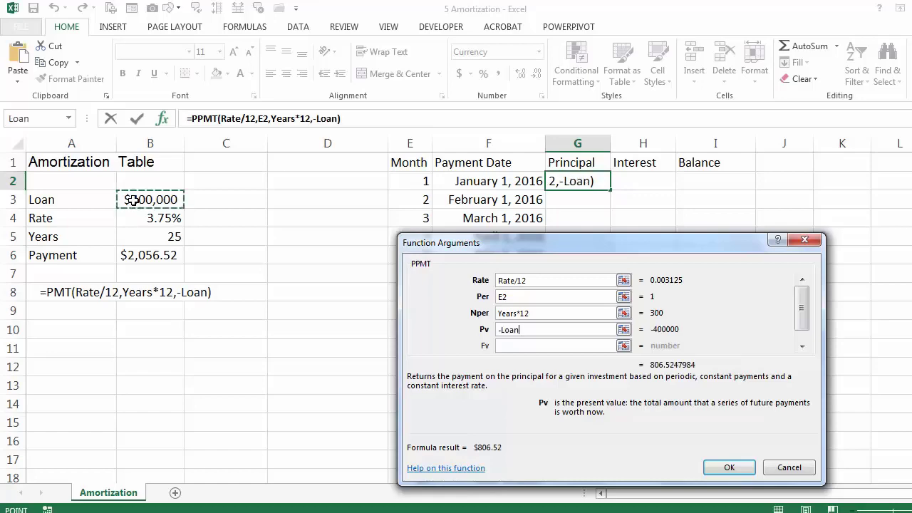
left_click(728, 468)
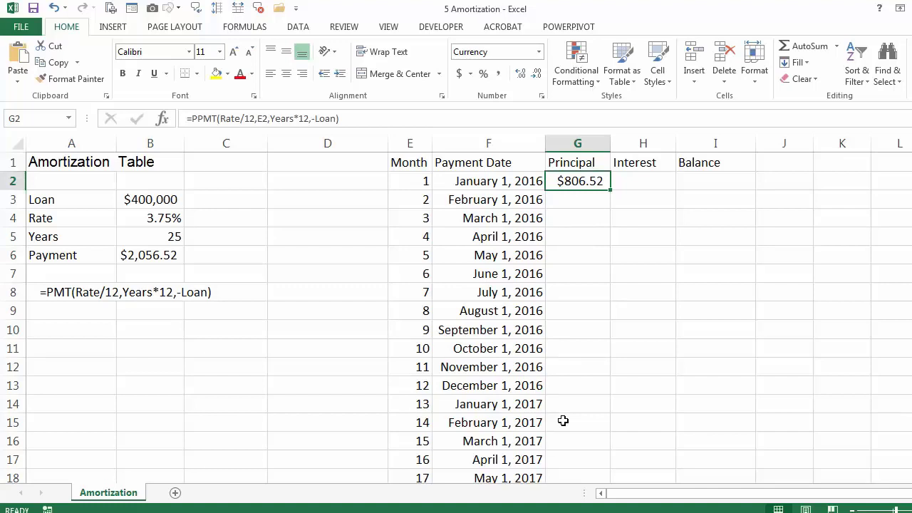
Step: Calculate the first month's interest in H2 with the formula =Loan*Rate/12
left_click(636, 183)
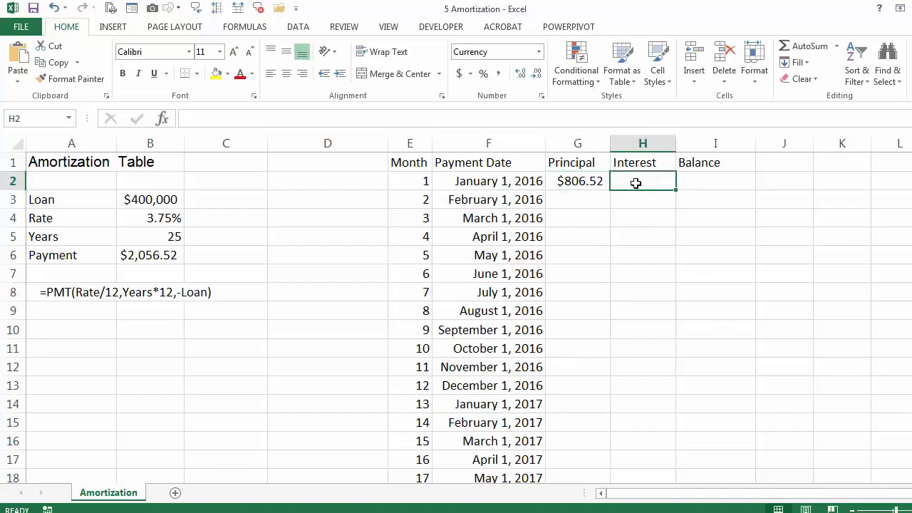
type("=")
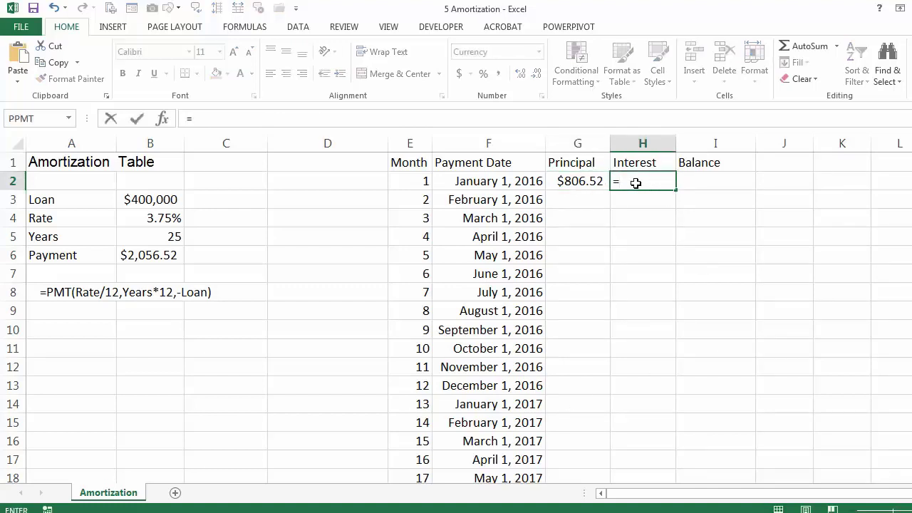
left_click(167, 200)
type("*")
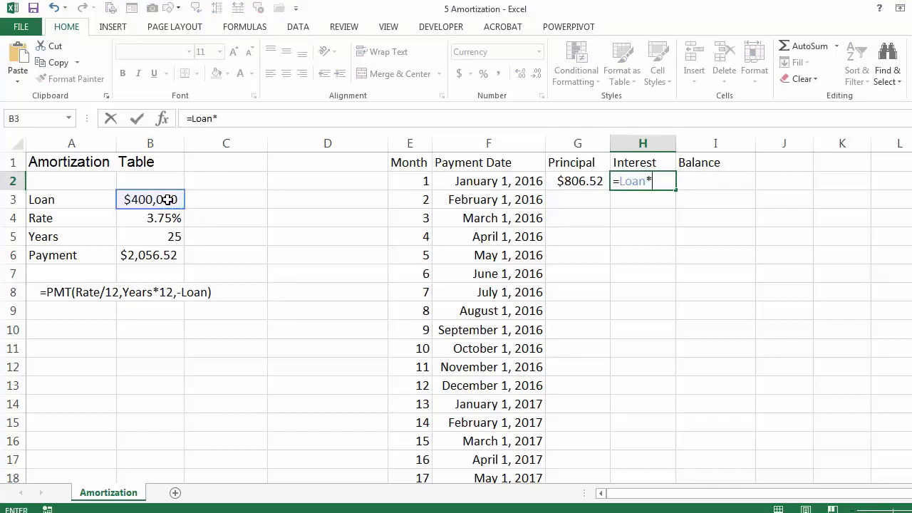
left_click(158, 219)
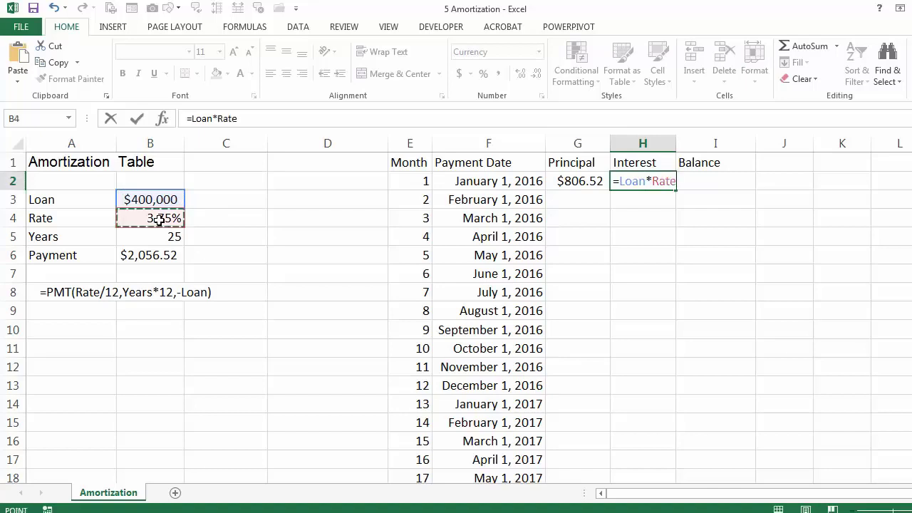
type("/12")
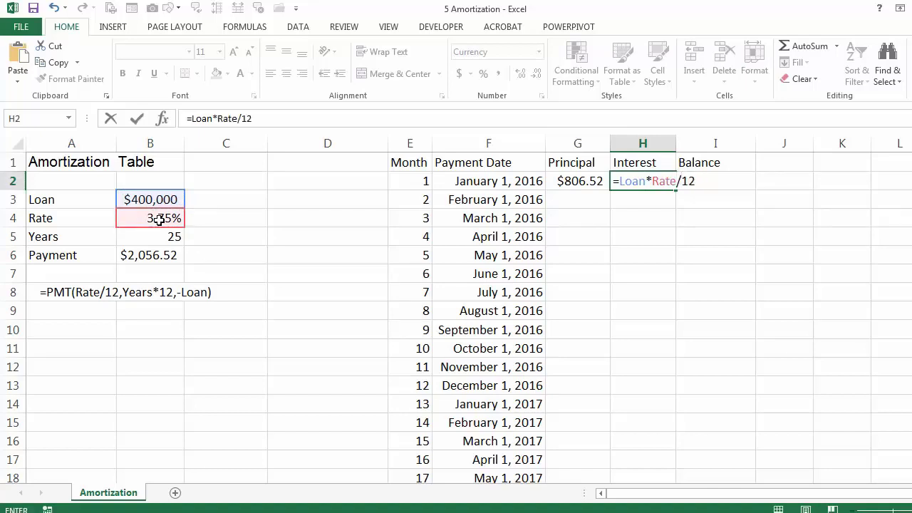
key("Return")
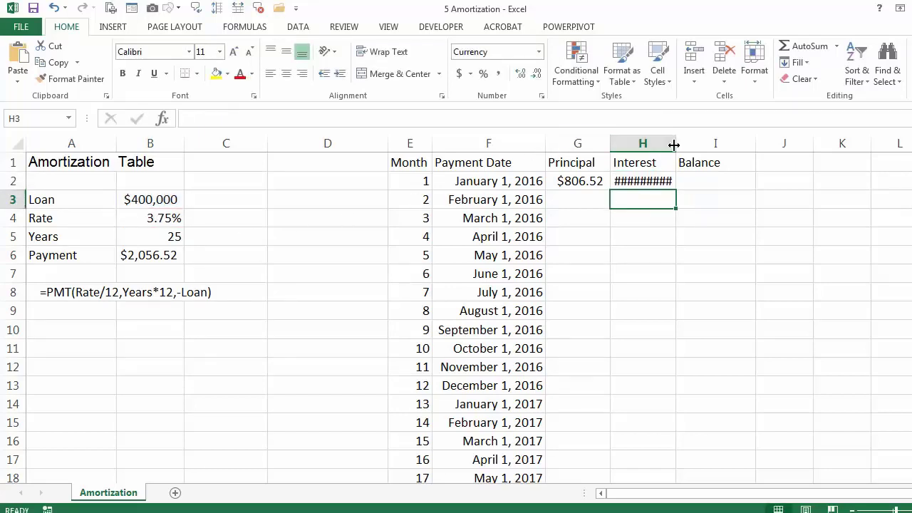
Step: Fit column H's width to its contents and clear the simple interest formula from H2
double_click(672, 143)
left_click(663, 179)
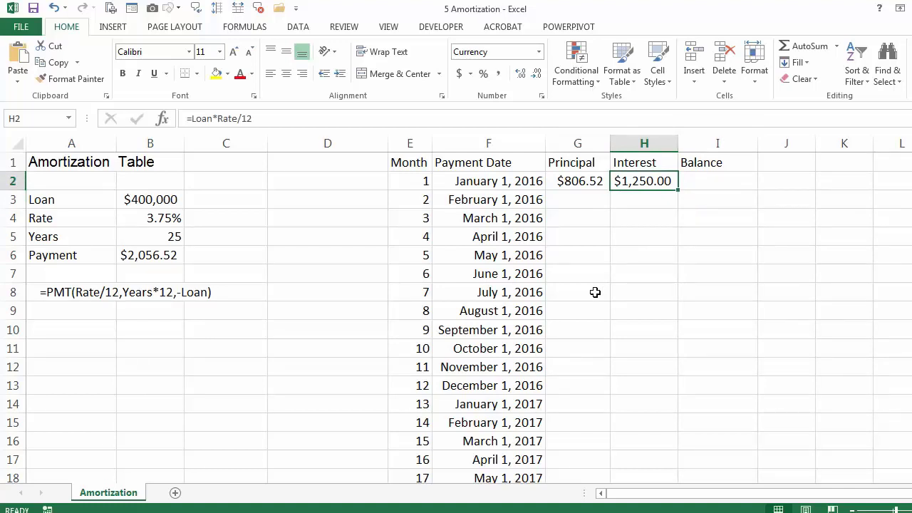
key("Delete")
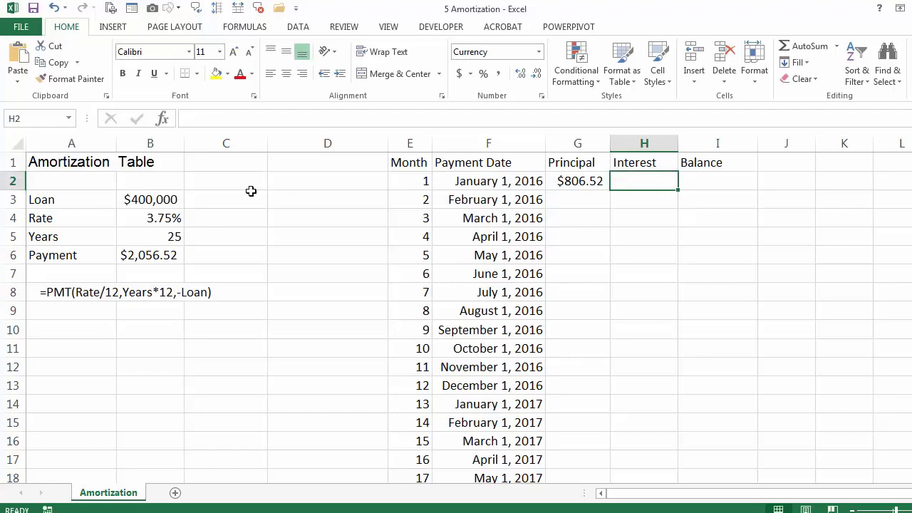
Step: Insert the IPMT financial function in H2 under Interest
left_click(164, 121)
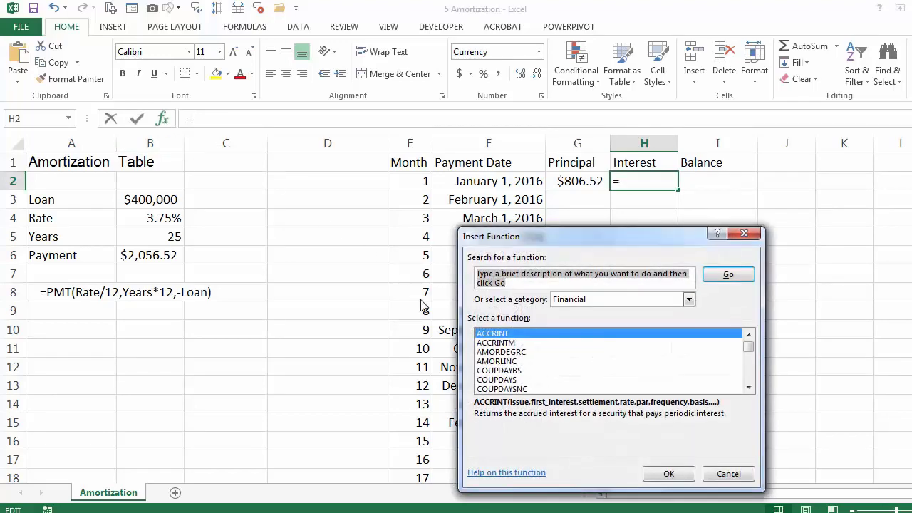
left_click(484, 352)
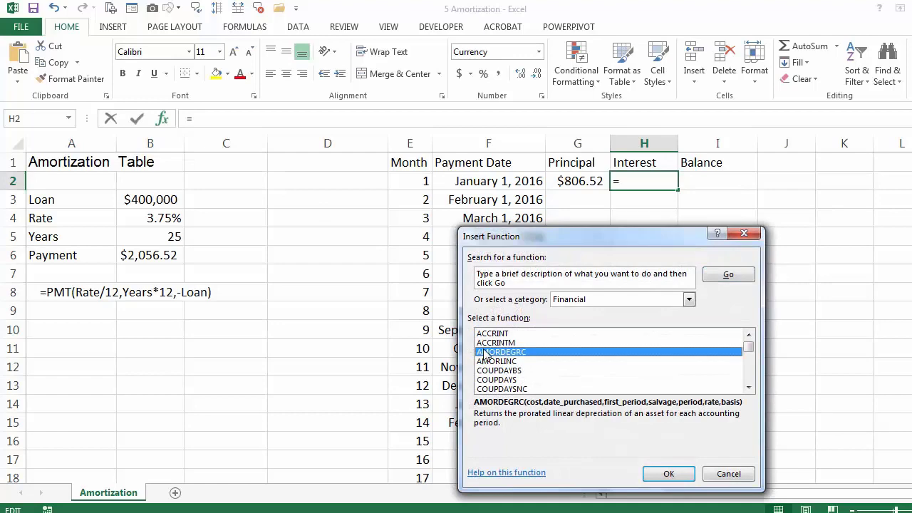
type("ipmt")
left_click(670, 473)
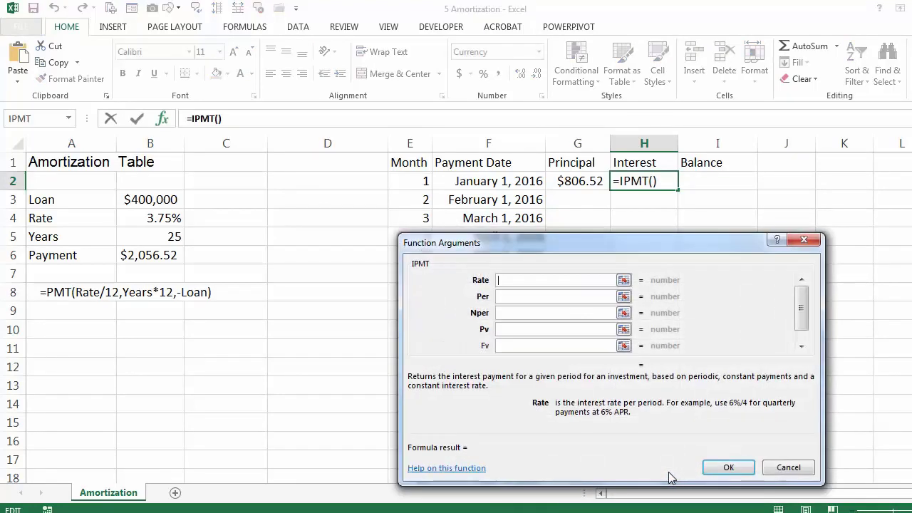
Step: Set the IPMT arguments Rate to Rate/12 and Per to E2
left_click(126, 218)
type("/12")
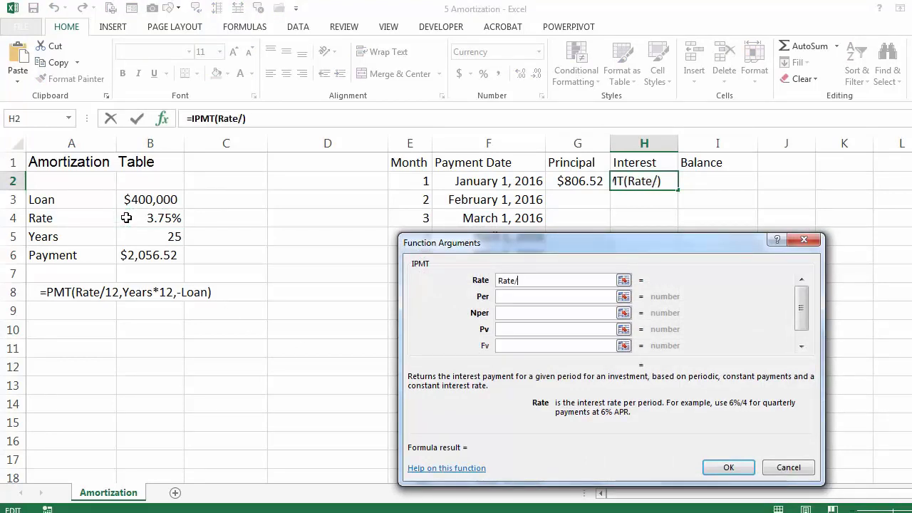
left_click(515, 296)
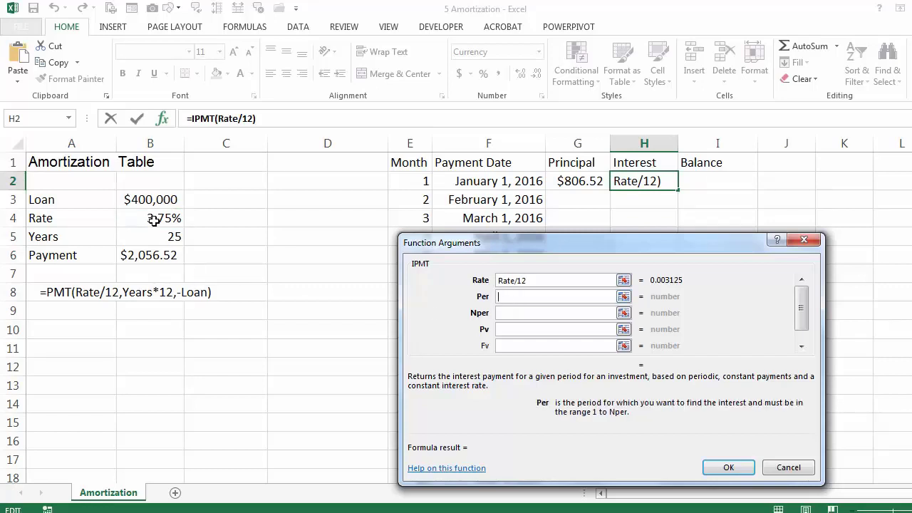
left_click(413, 181)
Step: Complete the IPMT formula in H2 with Nper set to Years*12 and Pv set to -Loan
left_click(530, 316)
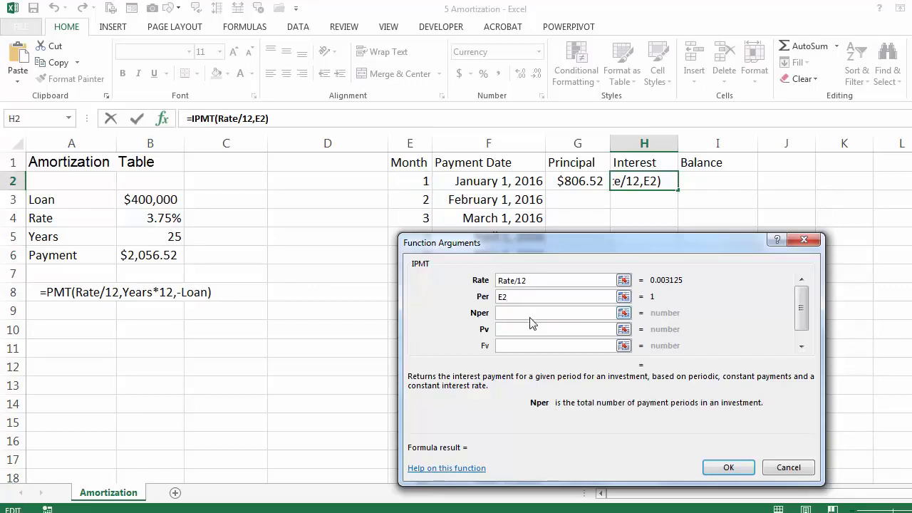
left_click(136, 238)
type("*12")
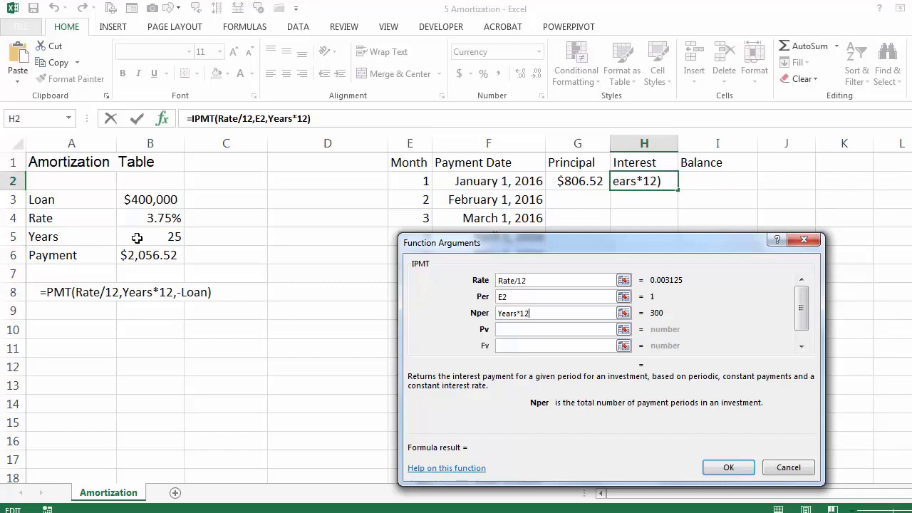
left_click(530, 329)
type("-")
left_click(152, 199)
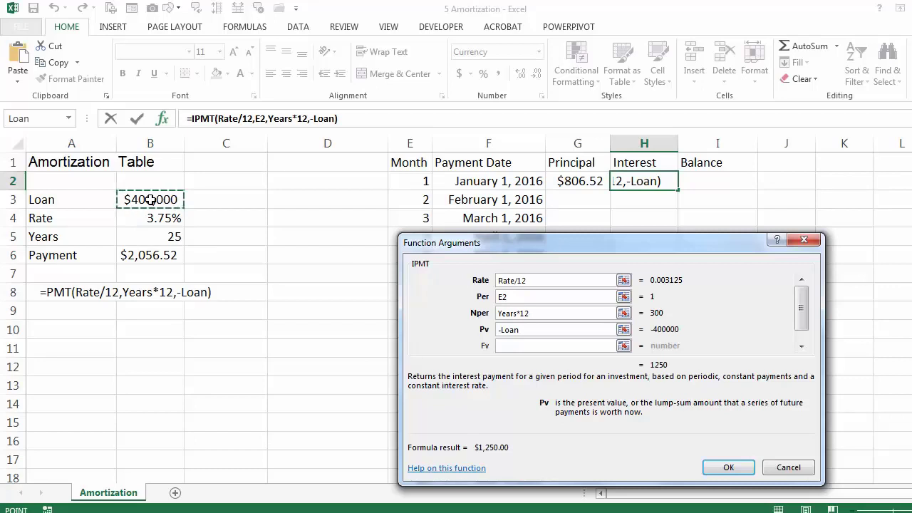
left_click(713, 470)
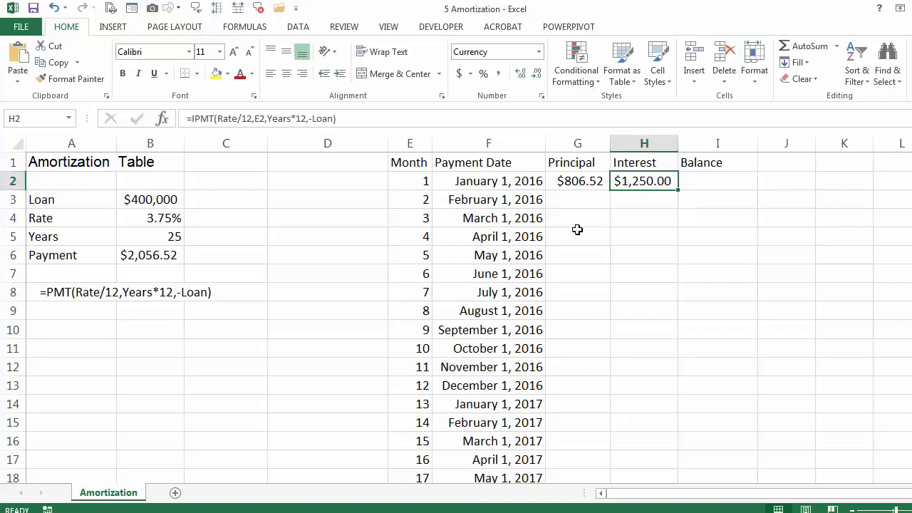
Step: Fill the Principal and Interest formulas in G2:H2 down alongside all listed months
left_click_drag(592, 181, 667, 179)
double_click(679, 189)
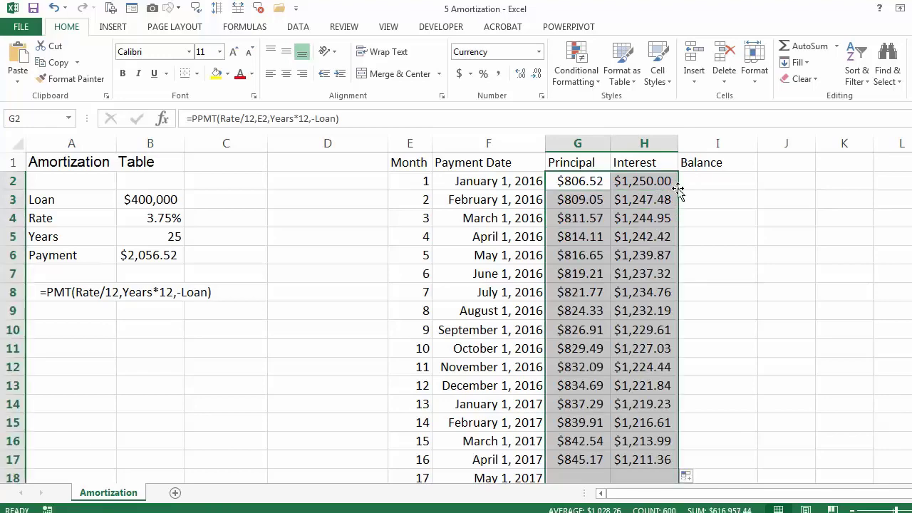
left_click(575, 181)
Step: Go to the last Principal row, G301, and fit column G's width to its amounts
scroll(570, 228, "down", 4)
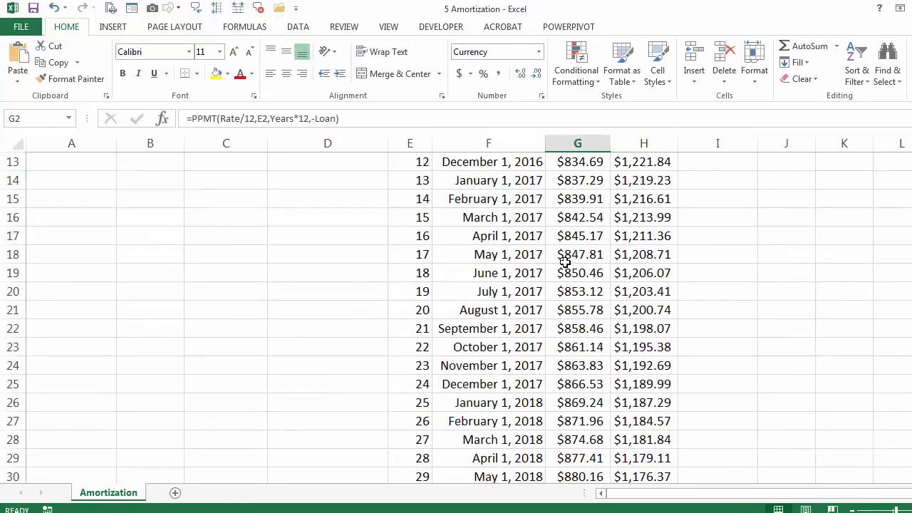
left_click(580, 213)
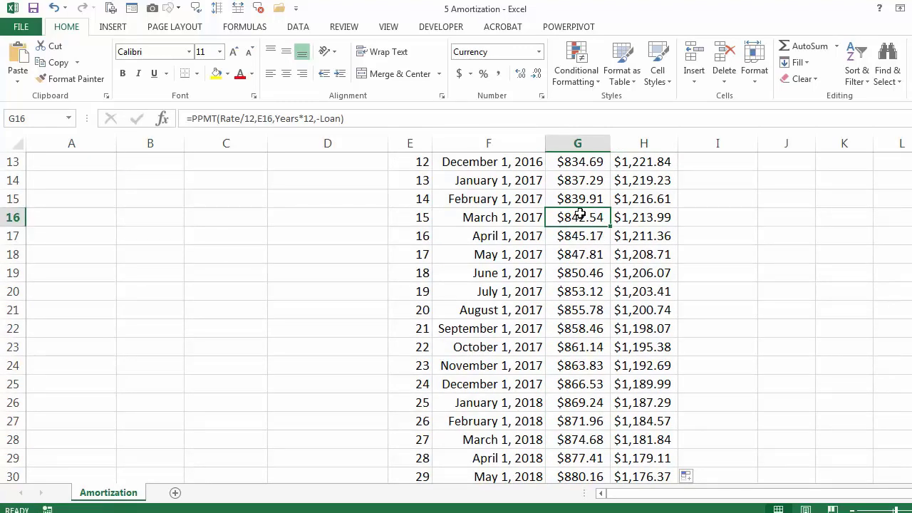
key("ctrl+Down")
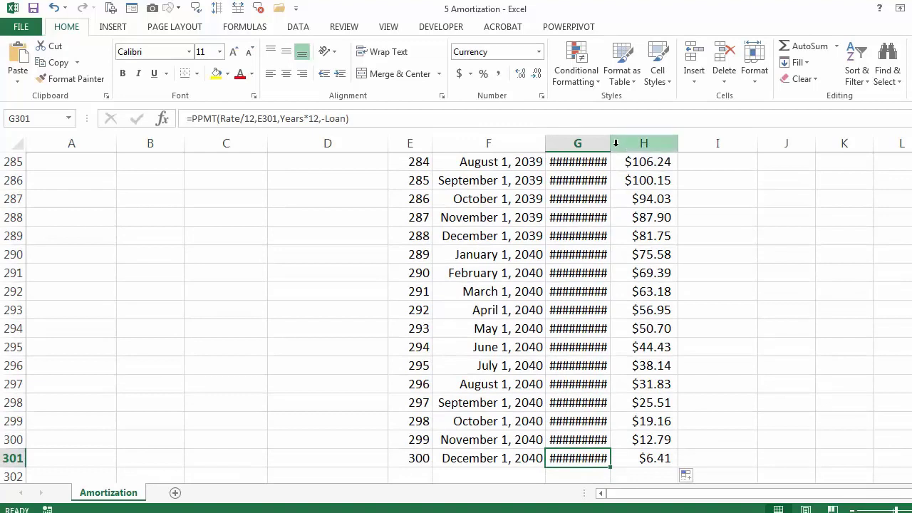
double_click(612, 144)
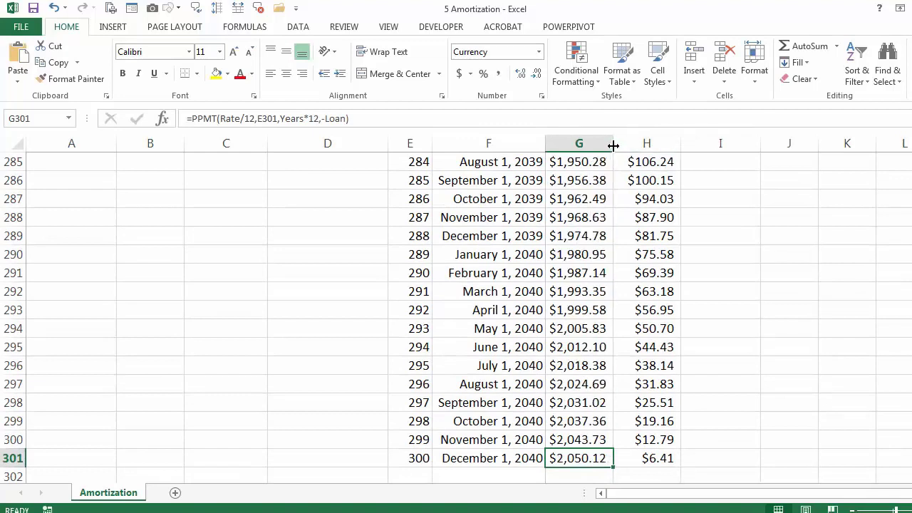
Step: Compare the Principal and Interest amounts in columns G and H for the last payment and the early months
left_click(663, 460)
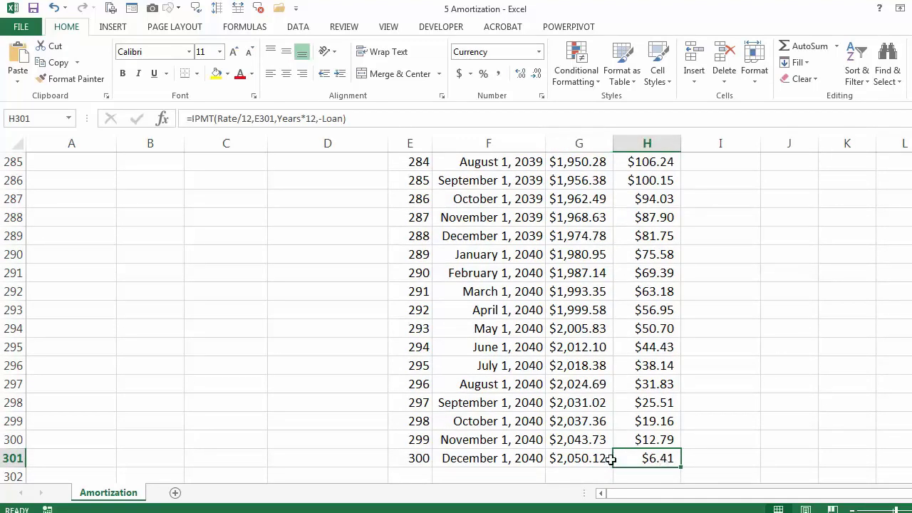
left_click(586, 460)
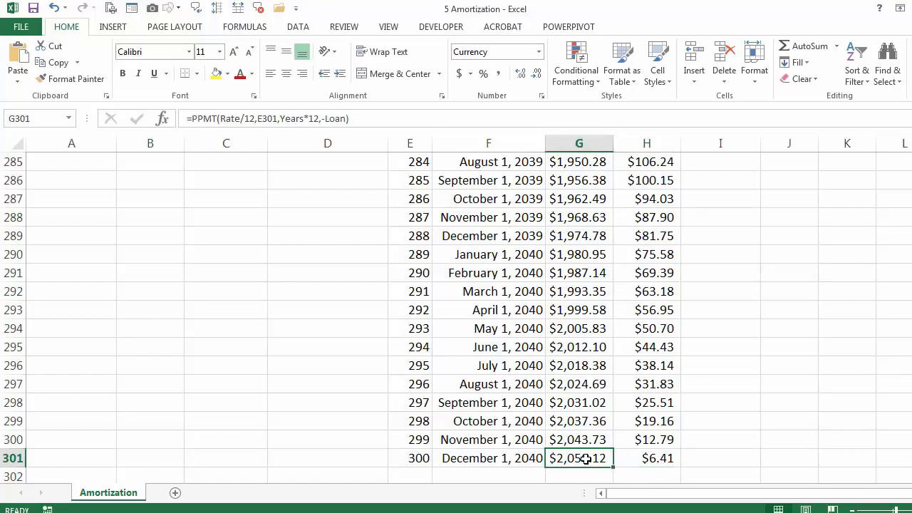
key("ctrl+Up")
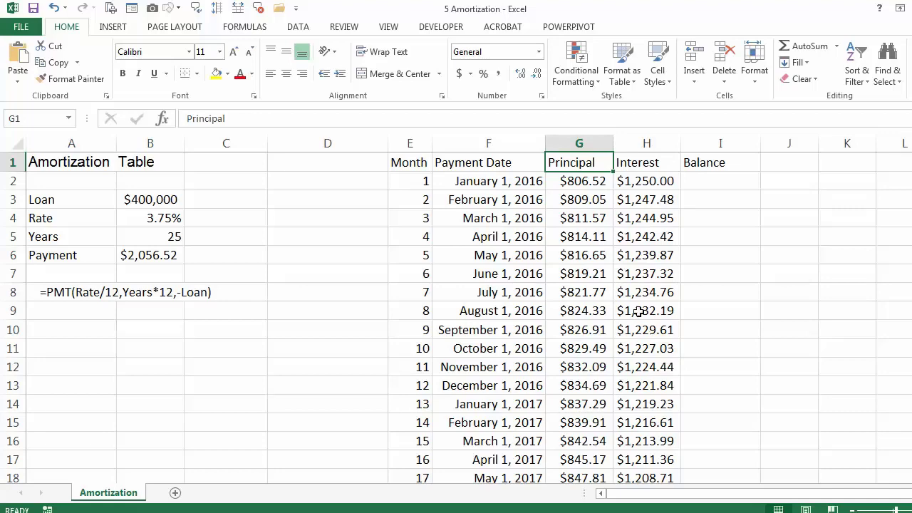
left_click_drag(639, 310, 638, 365)
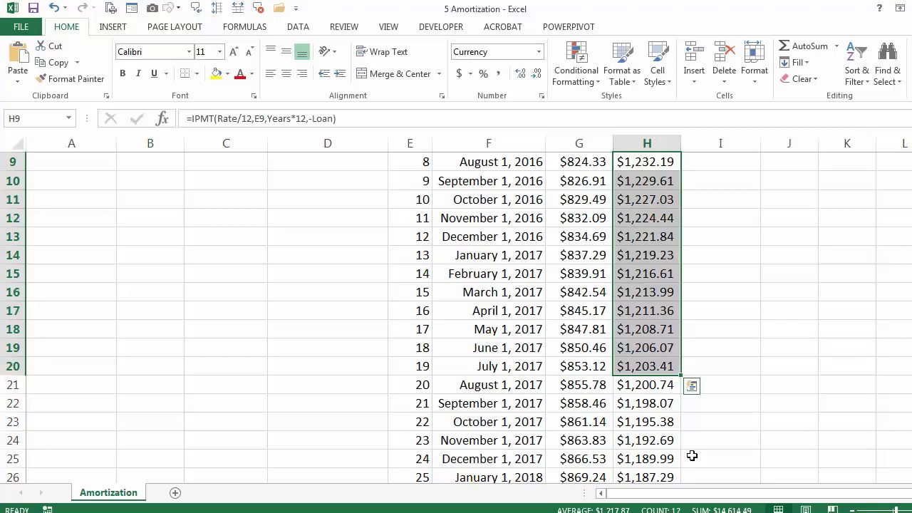
scroll(691, 455, "up", 3)
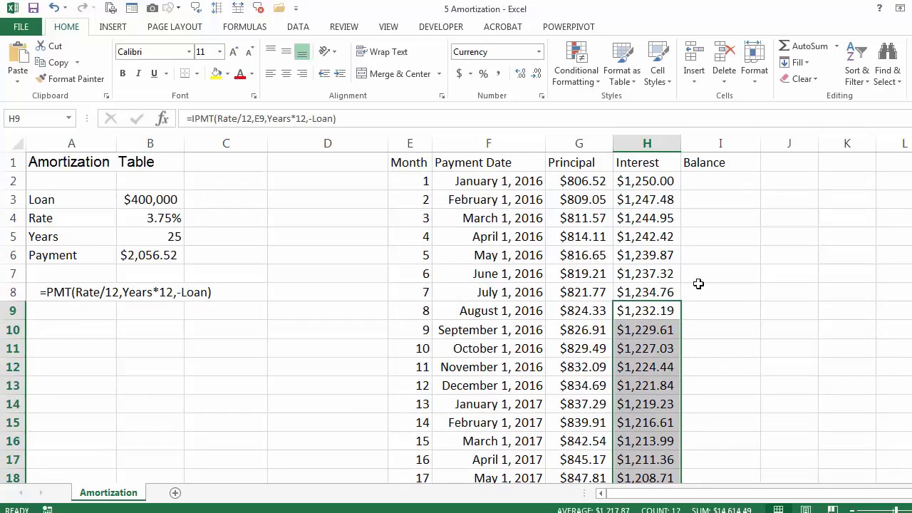
left_click(654, 253)
Step: Widen the Balance column I slightly and enter the first month's balance formula =Loan-G2 in I2
left_click_drag(761, 143, 772, 143)
left_click(733, 180)
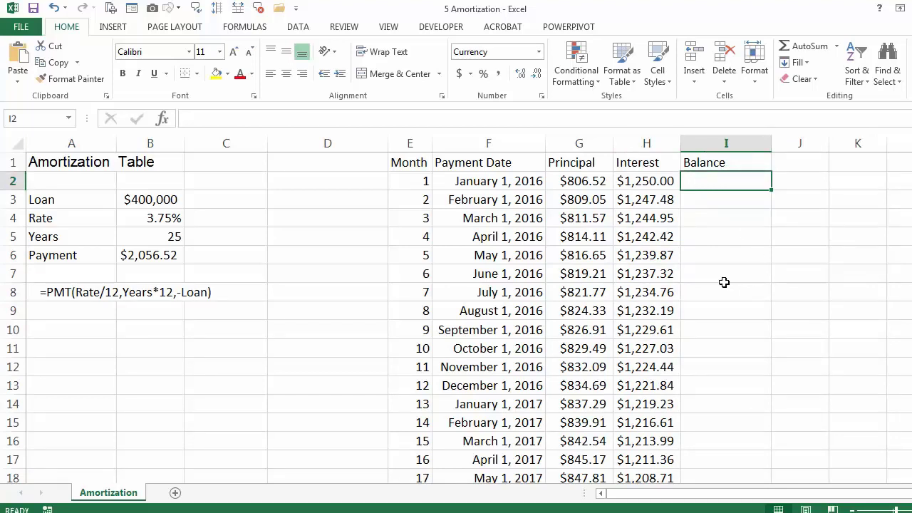
type("=")
left_click(143, 200)
type("-")
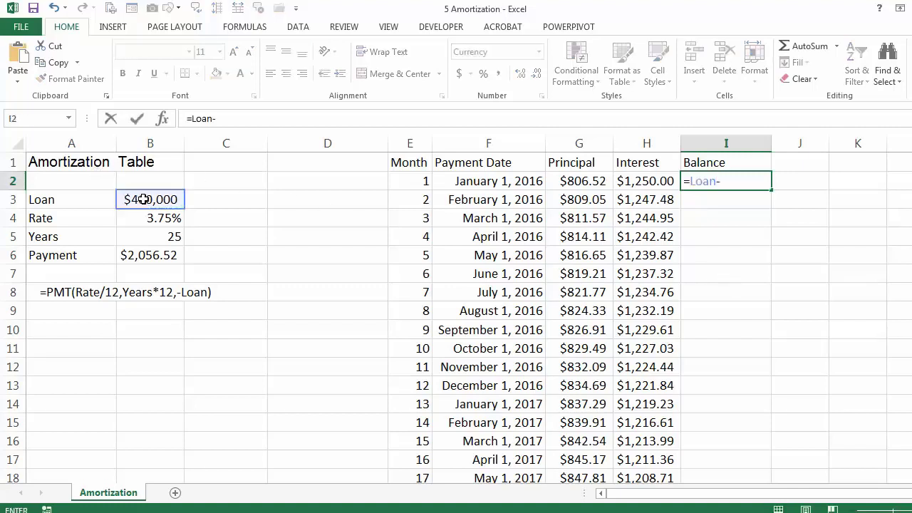
left_click(568, 180)
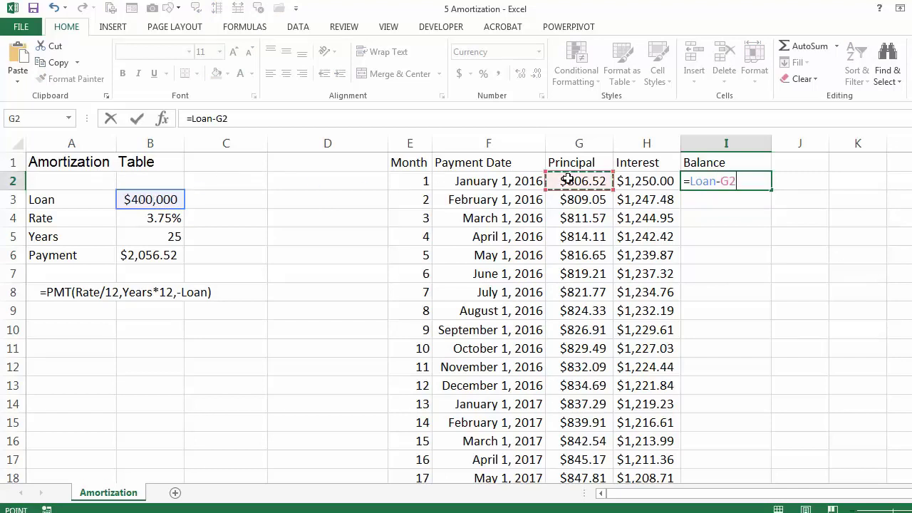
key("Return")
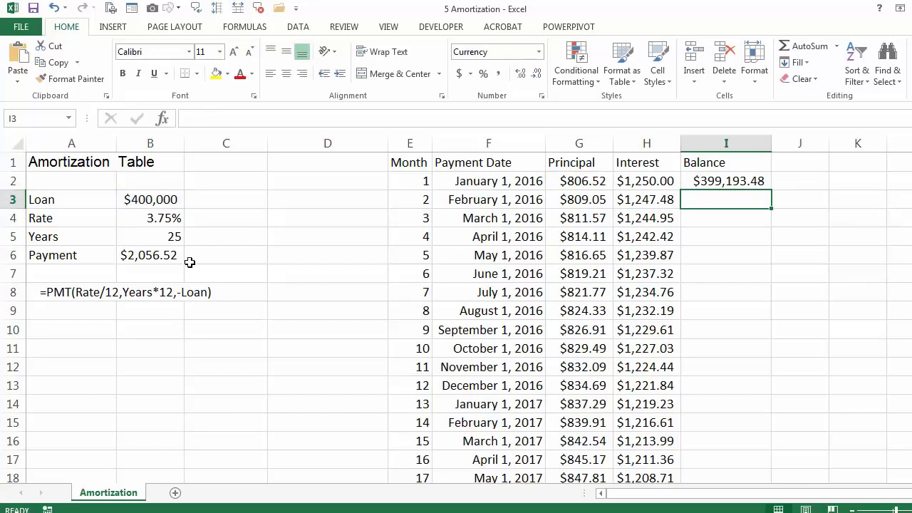
left_click(721, 186)
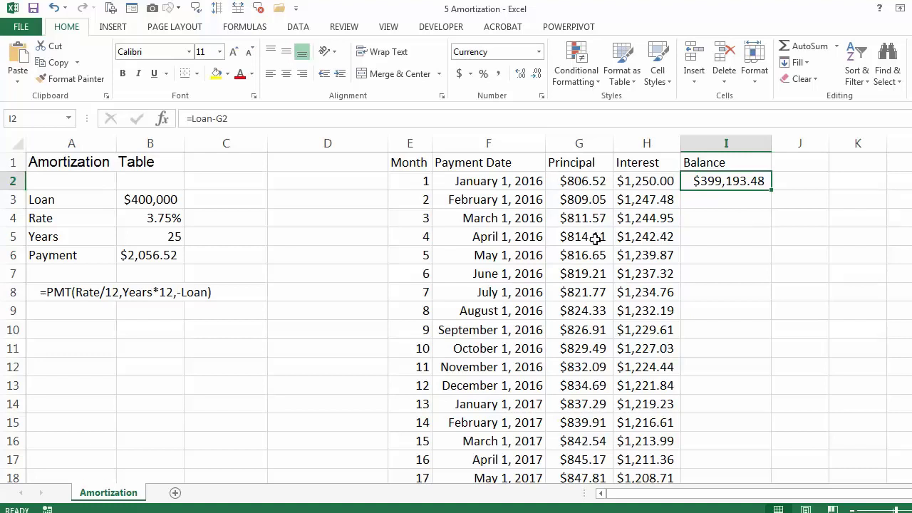
Step: Enter the second month's balance formula =I2-G3 in I3
left_click(740, 200)
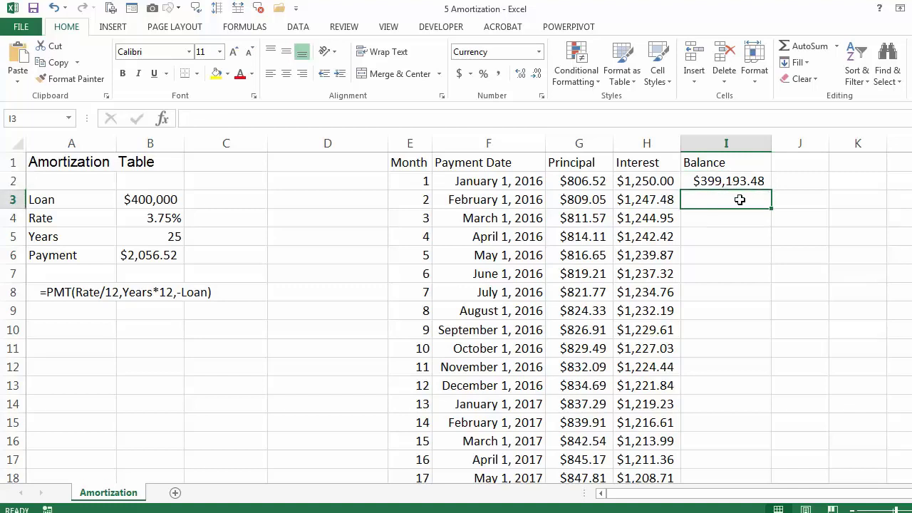
type("=")
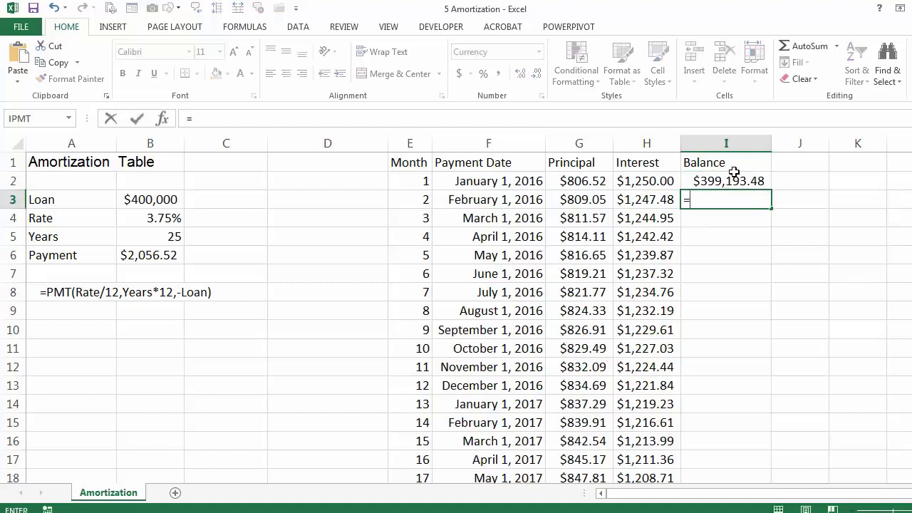
left_click(735, 181)
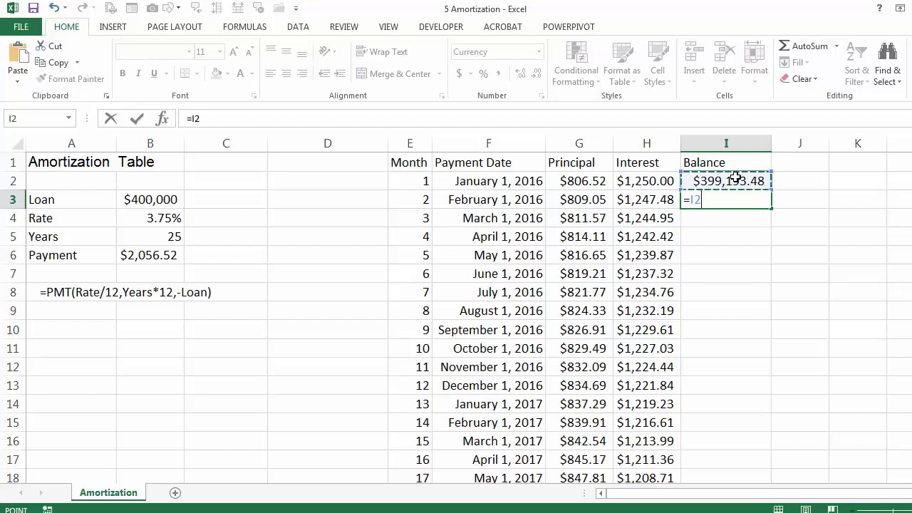
type("-")
left_click(574, 192)
key("ctrl+Return")
key("Return")
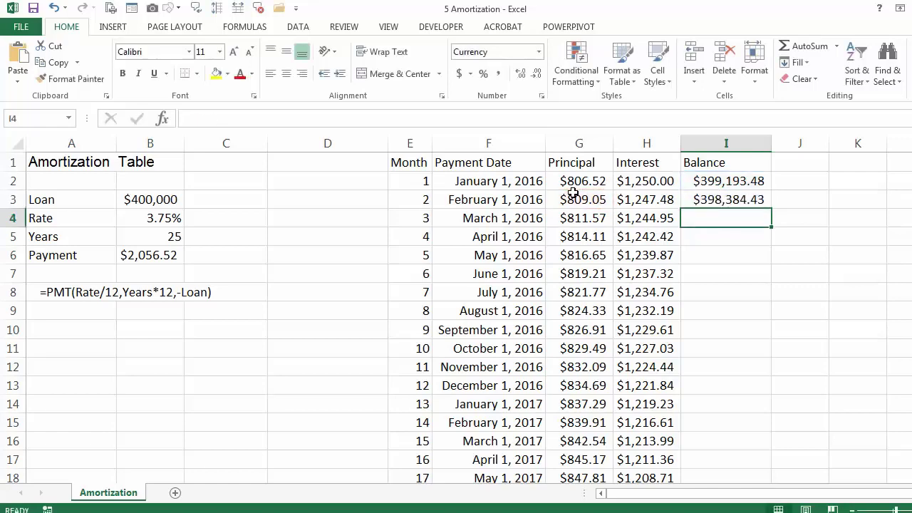
Step: Fill the I3 balance formula down alongside all listed months and check the final balance in I301
left_click(761, 201)
double_click(770, 208)
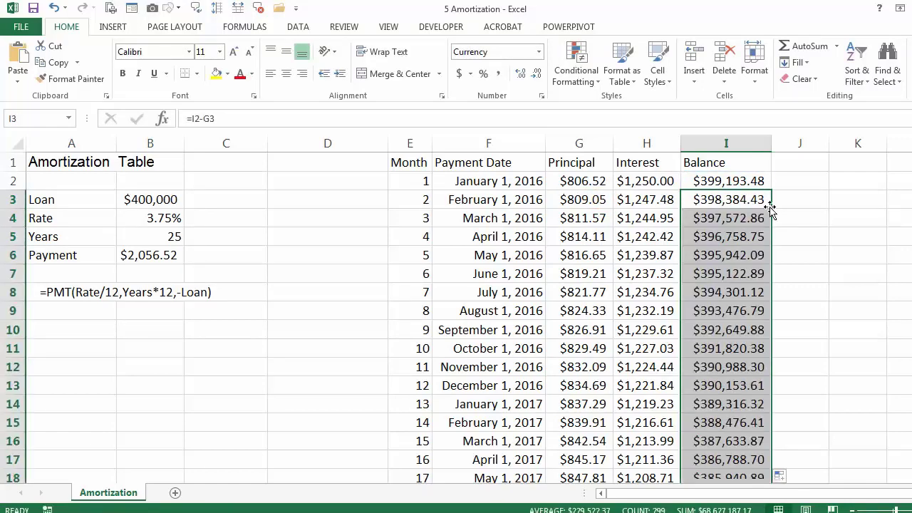
left_click(725, 277)
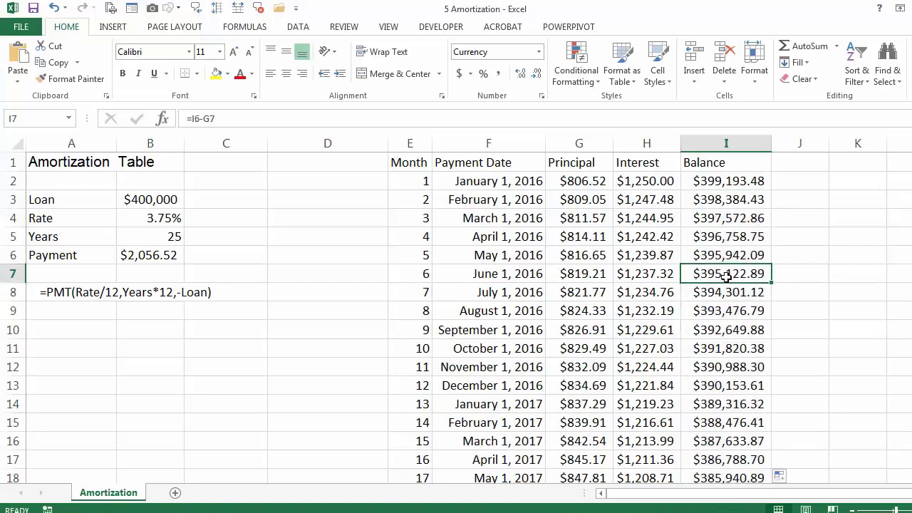
key("ctrl+Down")
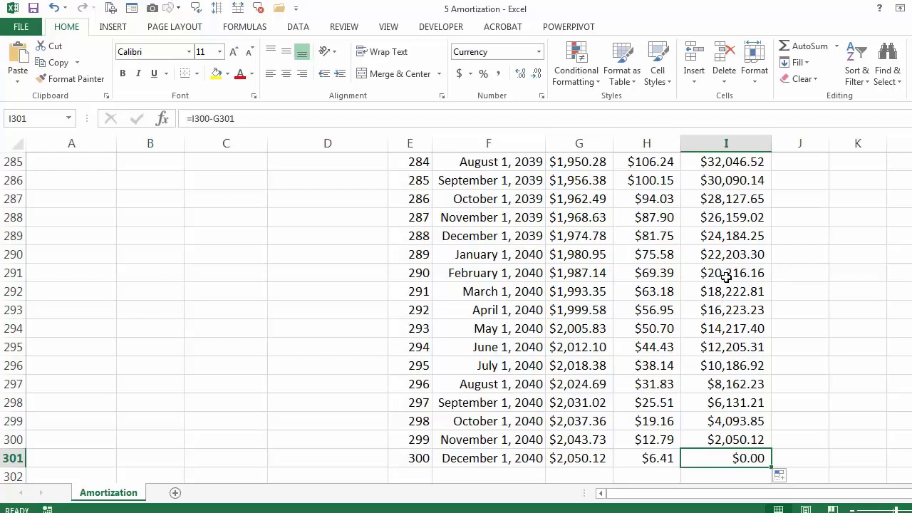
key("ctrl+Up")
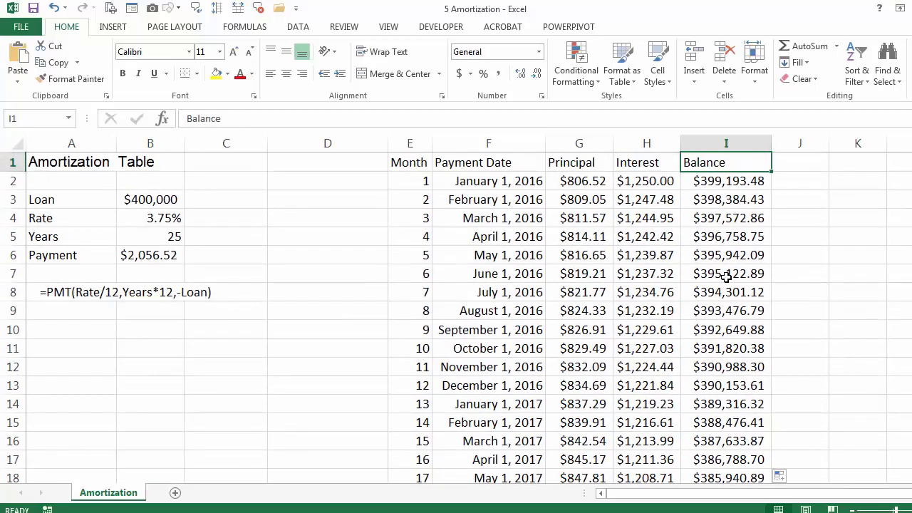
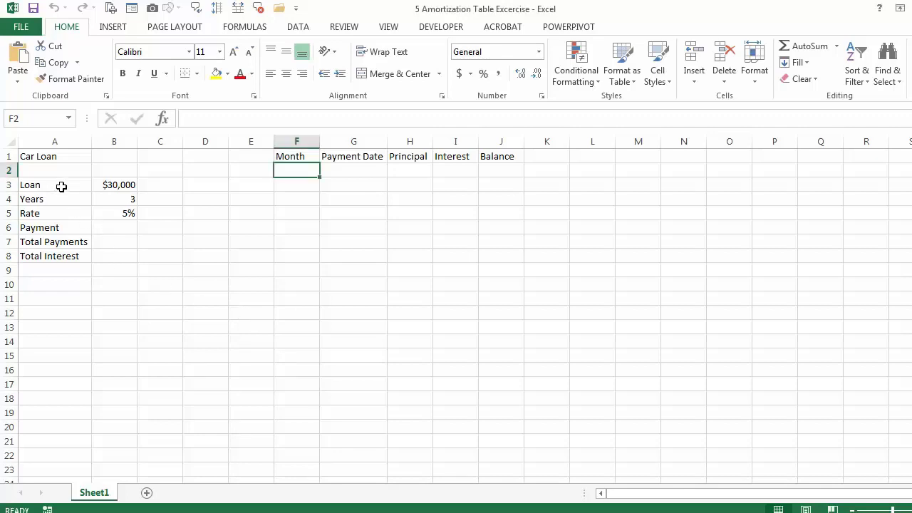
Step: Create names for the car loan cells B3:B8 from their labels in A3:A8
left_click_drag(61, 186, 114, 255)
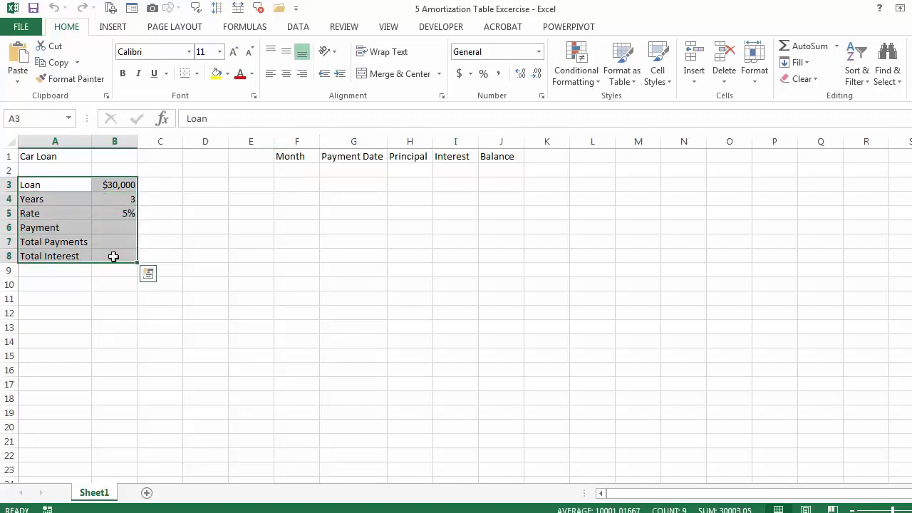
left_click(246, 26)
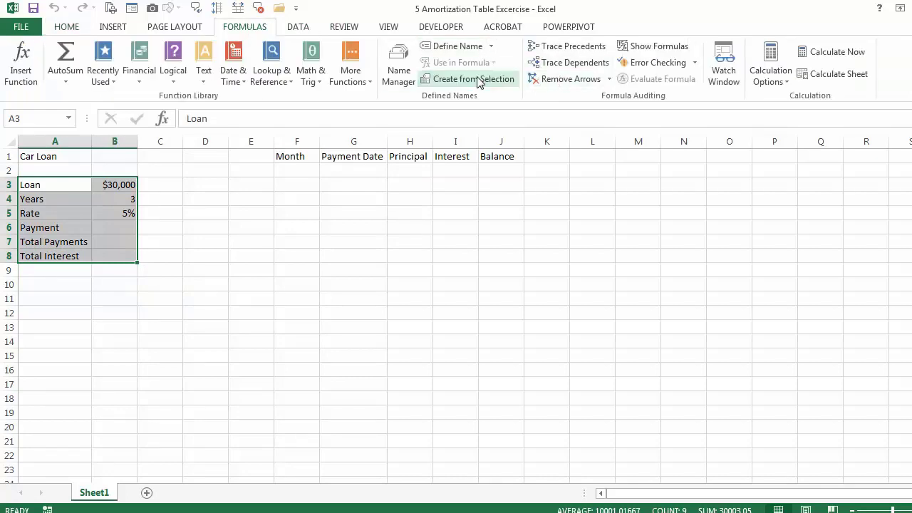
left_click(433, 79)
left_click(603, 406)
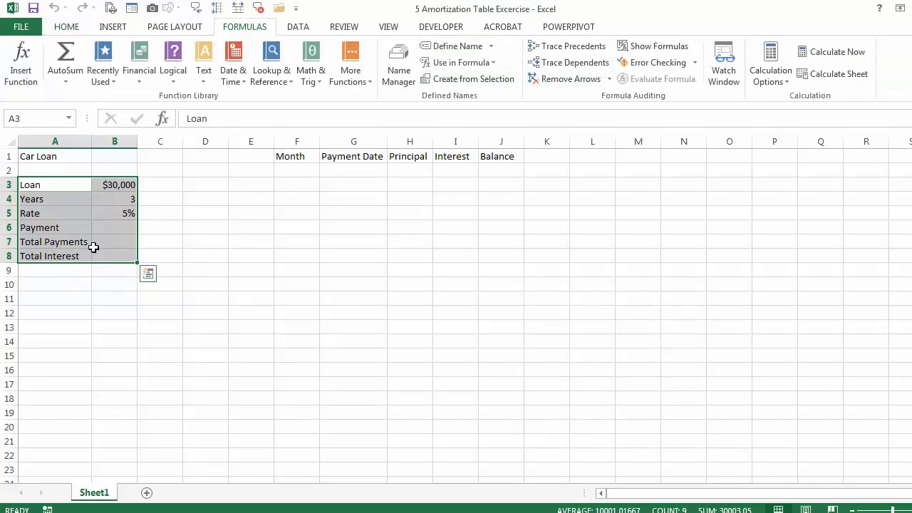
Step: Widen column B slightly and insert the financial function PMT in the Payment cell B6
left_click(125, 228)
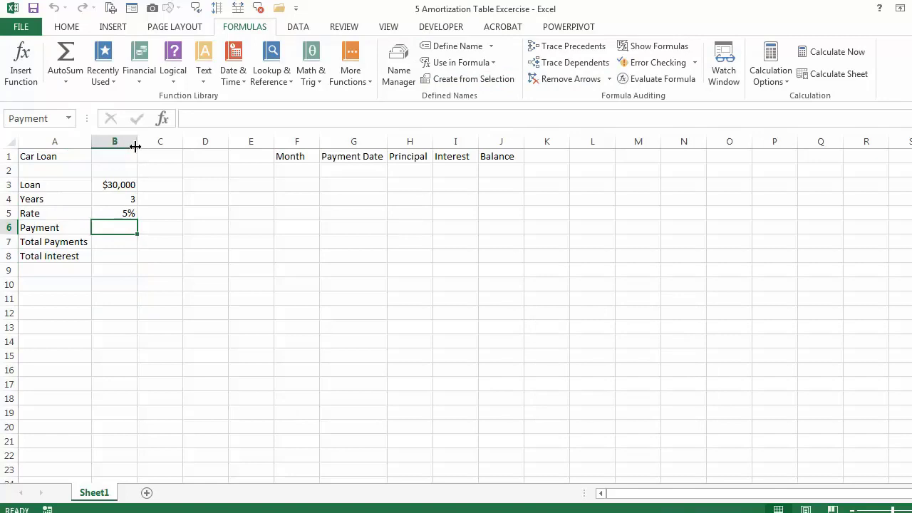
left_click_drag(137, 145, 139, 146)
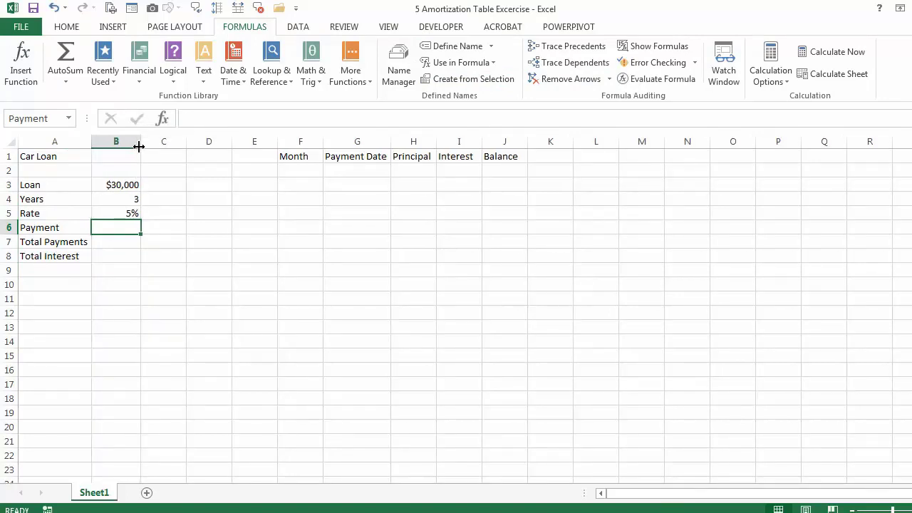
left_click(163, 119)
left_click(499, 371)
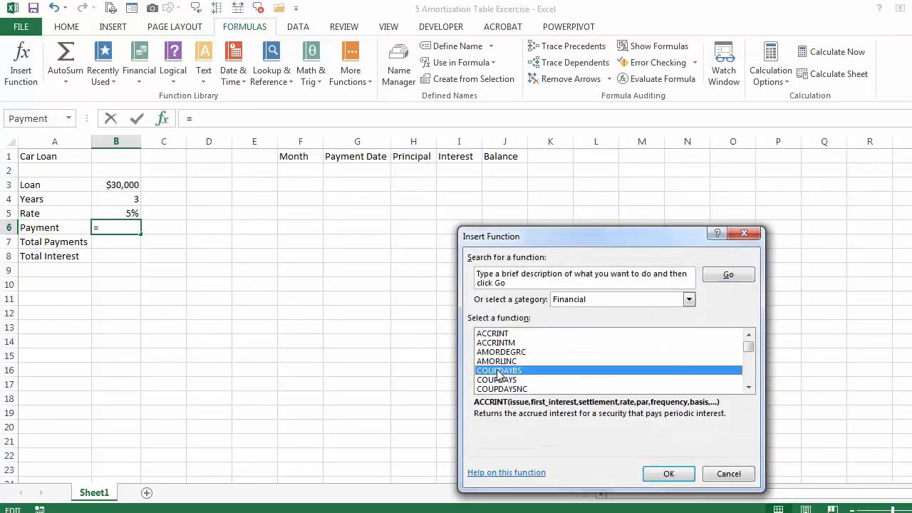
key("p")
key("m")
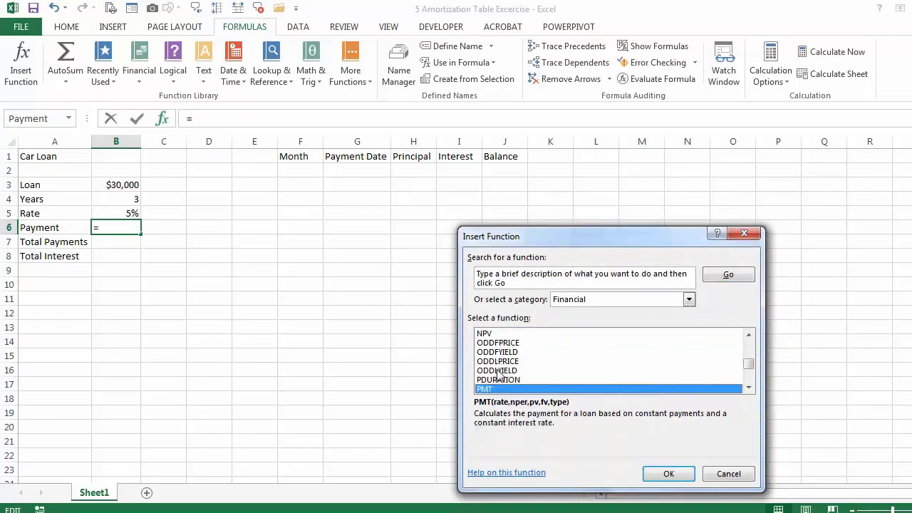
left_click(663, 475)
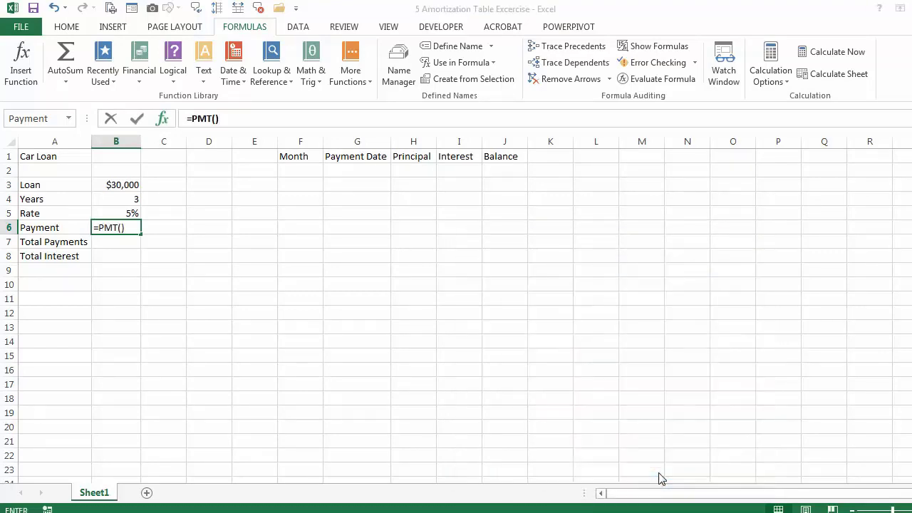
Step: Set the PMT arguments Rate to Rate/12 and Nper to Years*12
left_click(115, 213)
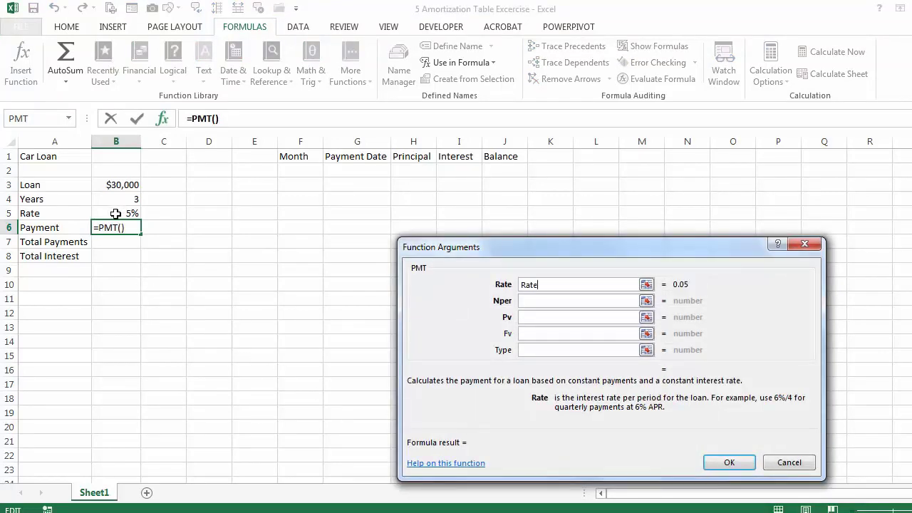
type("/12")
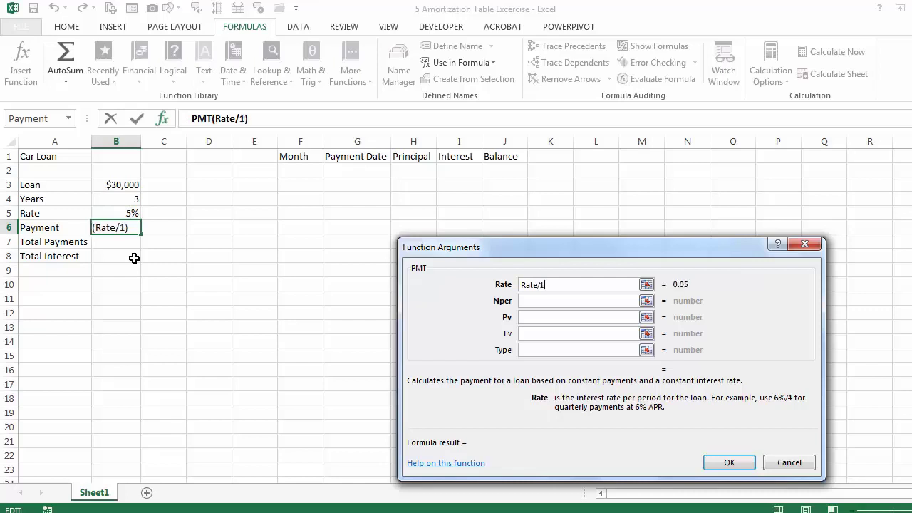
left_click(529, 301)
left_click(115, 199)
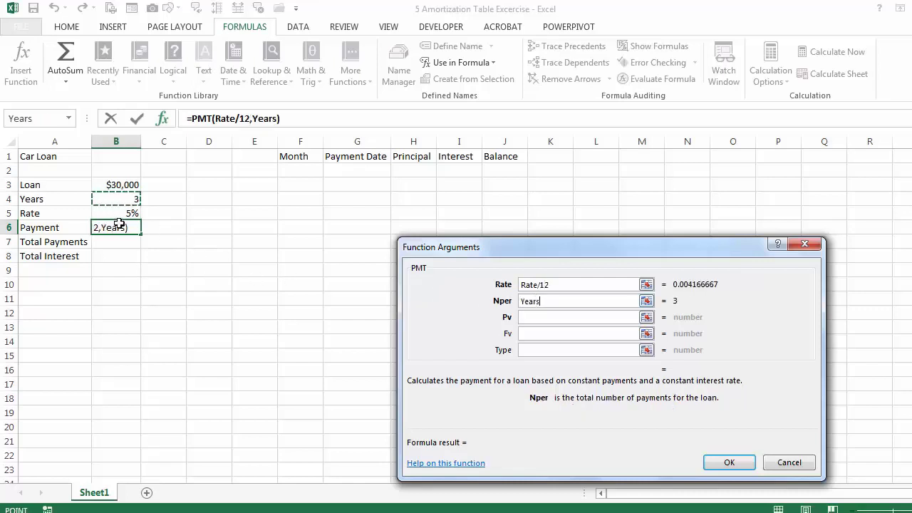
type("*12")
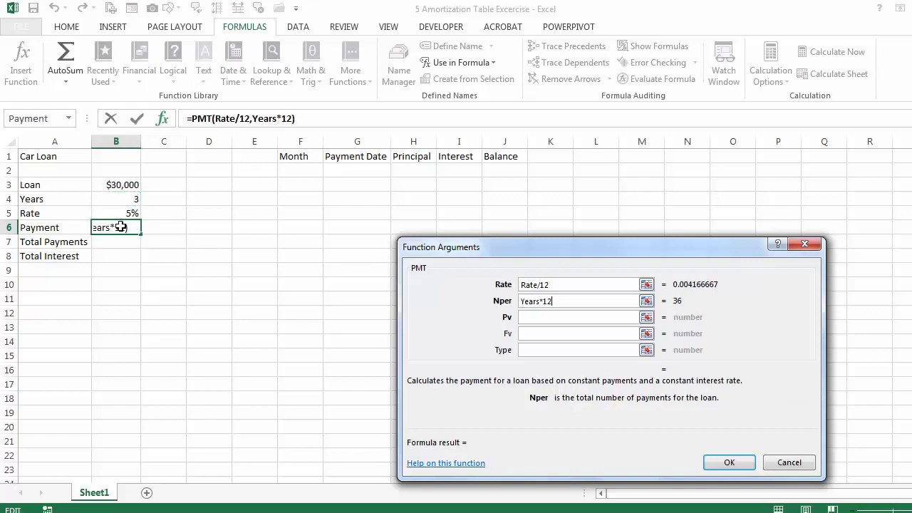
Step: Set the PMT argument Pv to -Loan and complete the Payment formula in B6
left_click(534, 317)
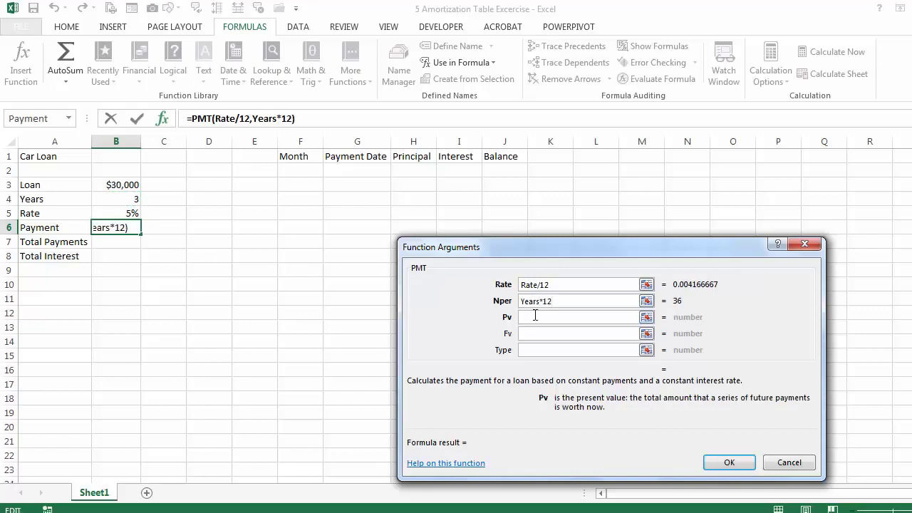
type("-")
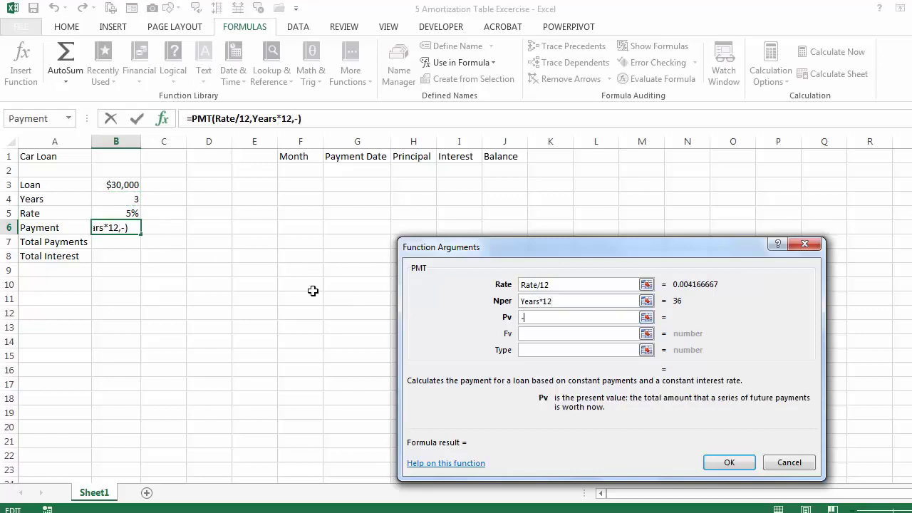
left_click(122, 184)
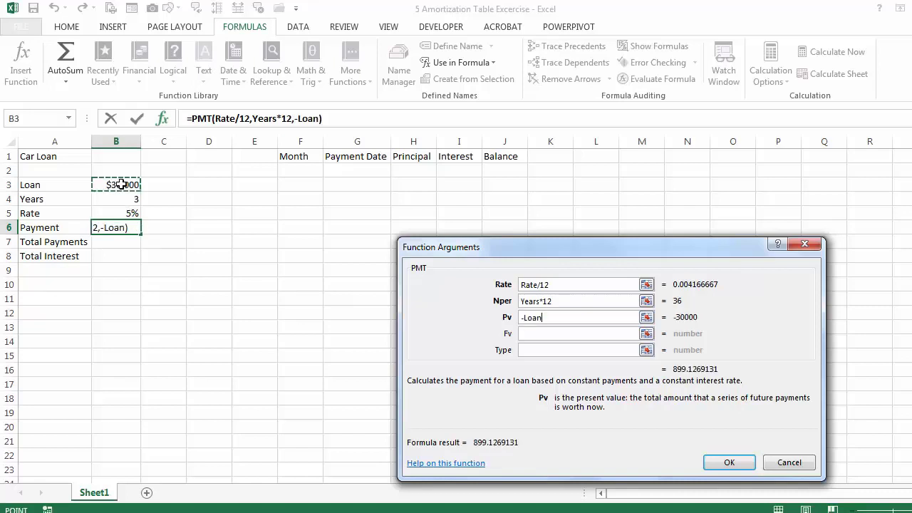
left_click(715, 463)
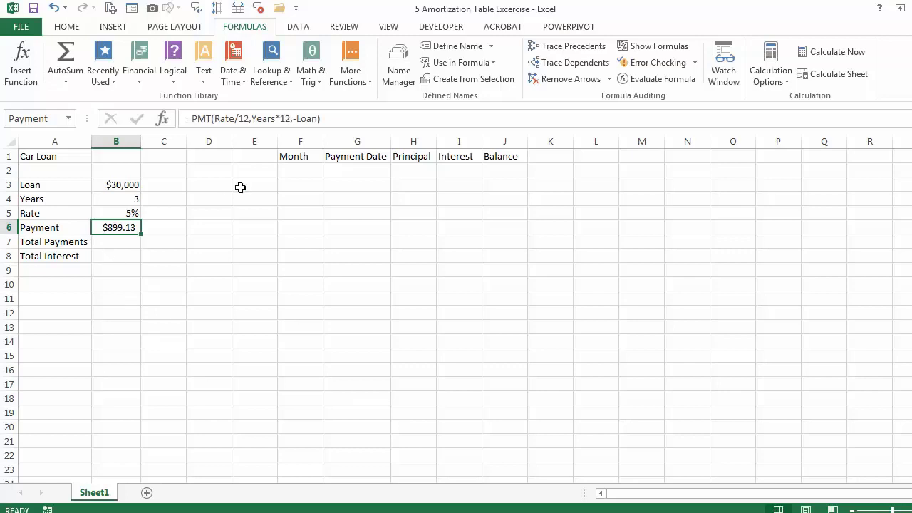
Step: Enter 1 as the first month in cell F2
left_click(295, 169)
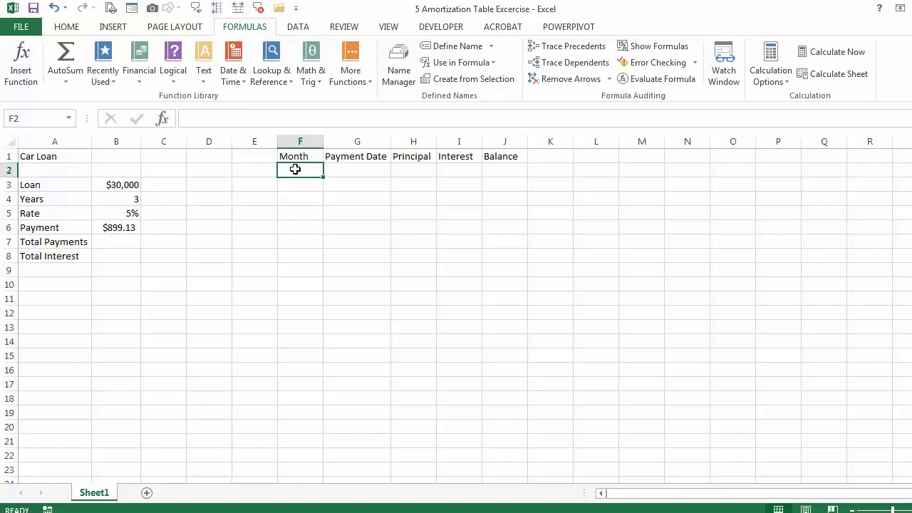
type("1")
key("Return")
Step: Fill a linear series in columns from F2 down the Month column with a stop value of 36
left_click(295, 169)
left_click(67, 27)
left_click(784, 66)
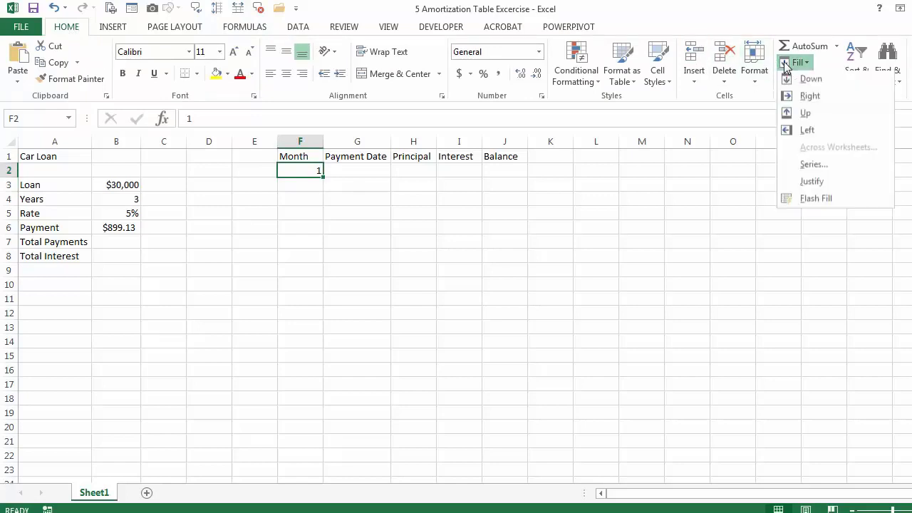
left_click(789, 168)
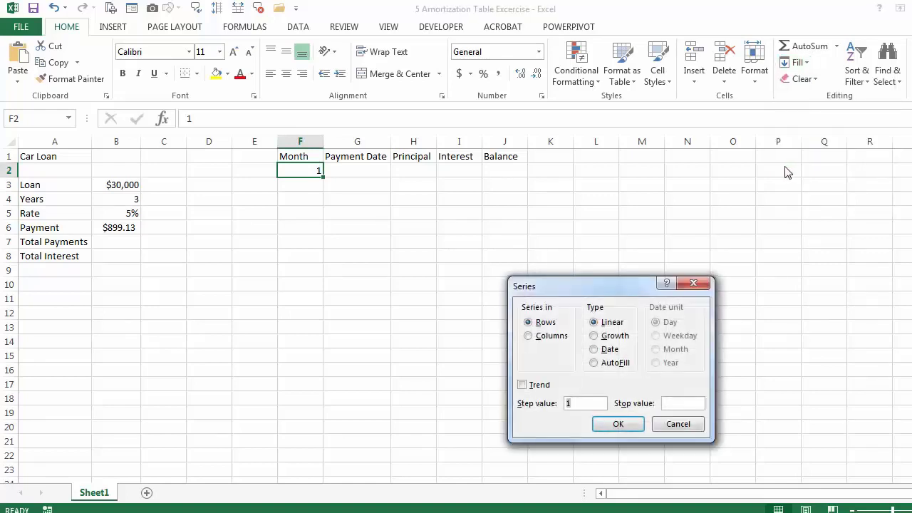
left_click(528, 337)
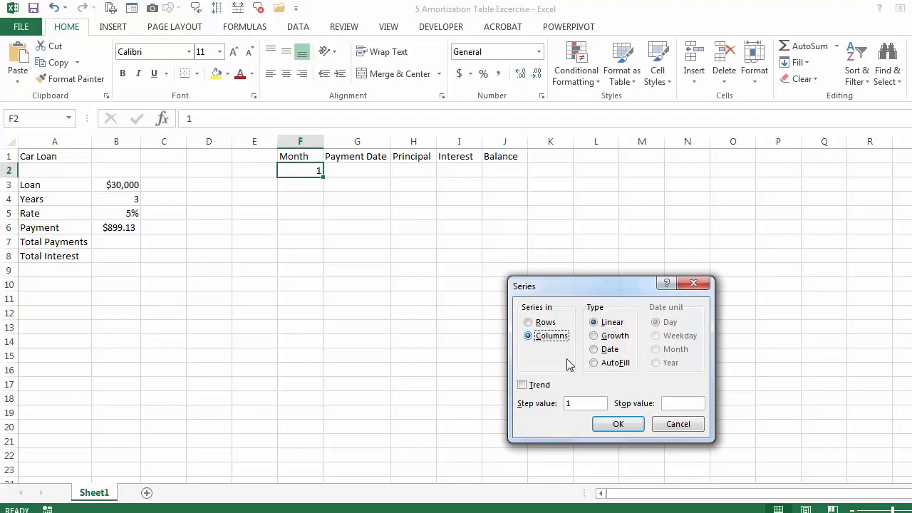
left_click(679, 406)
type("36")
key("Return")
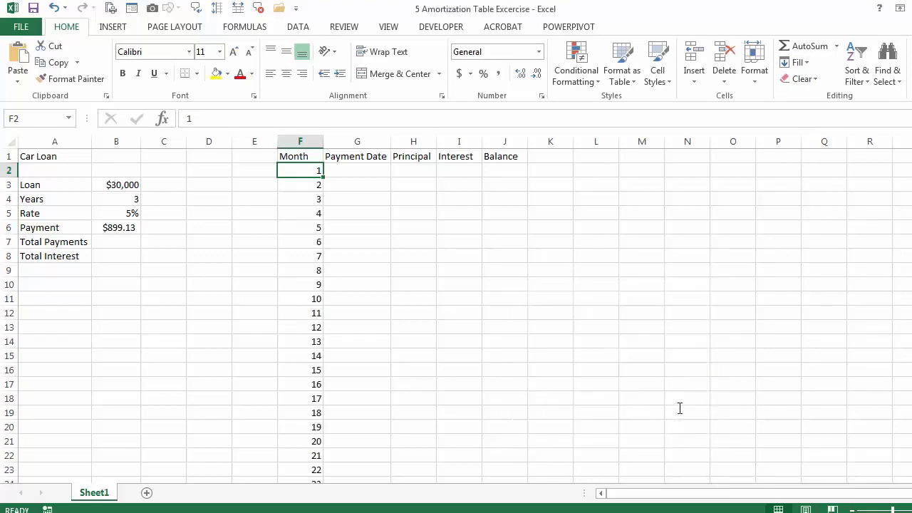
scroll(319, 325, "down", 4)
scroll(318, 325, "down", 1)
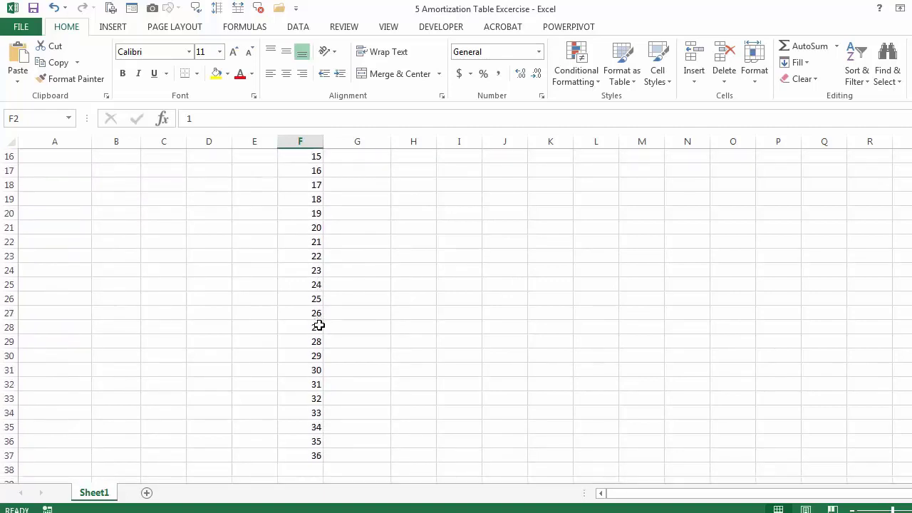
scroll(319, 325, "up", 5)
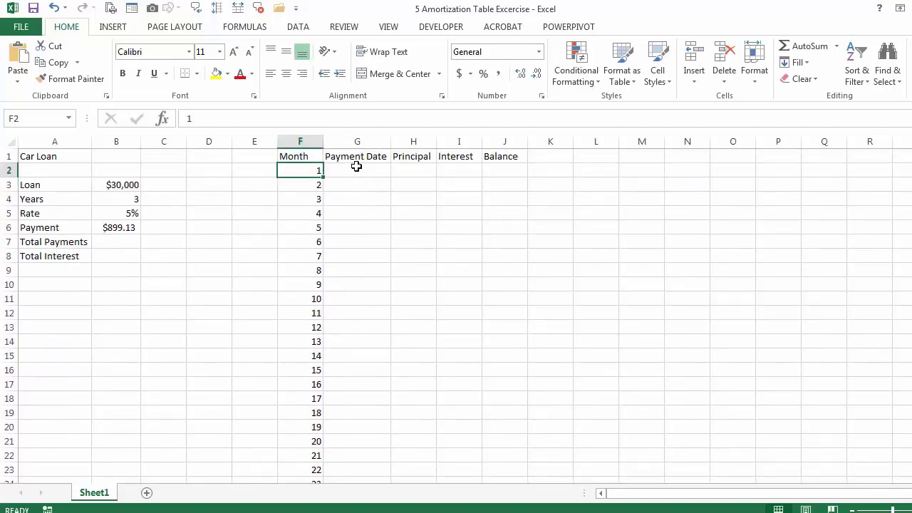
Step: Enter 4/1/2016 as the first payment date in G2
left_click(357, 170)
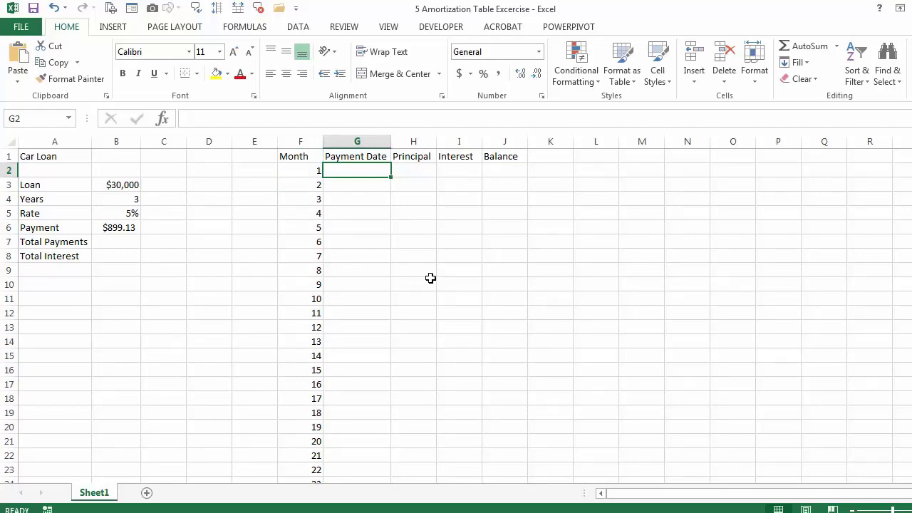
type("4/")
type("1")
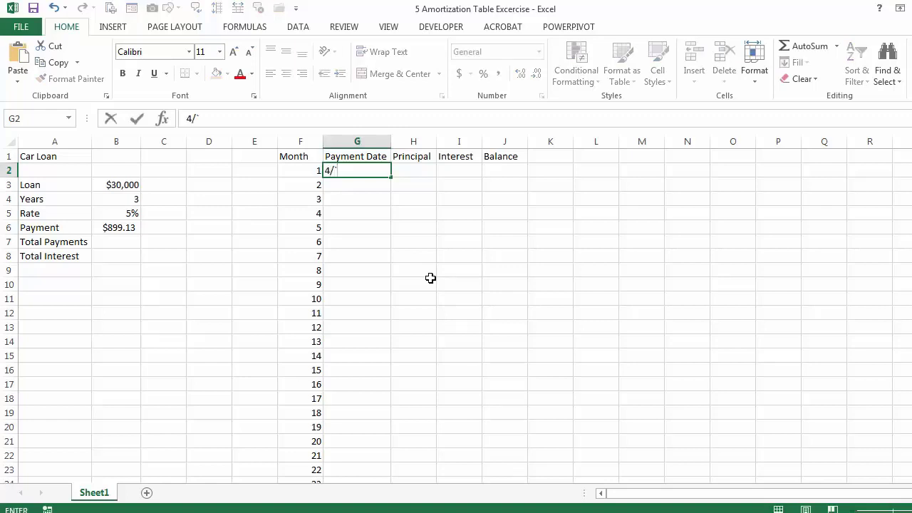
type("/2016")
key("Return")
Step: Fill the Payment Date column from G2 down alongside all the months, using the Fill Months option
left_click(383, 170)
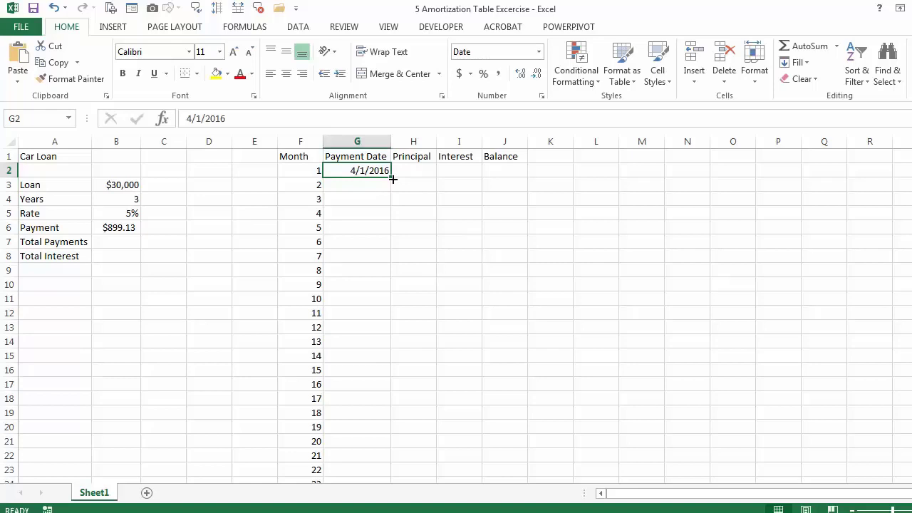
double_click(393, 179)
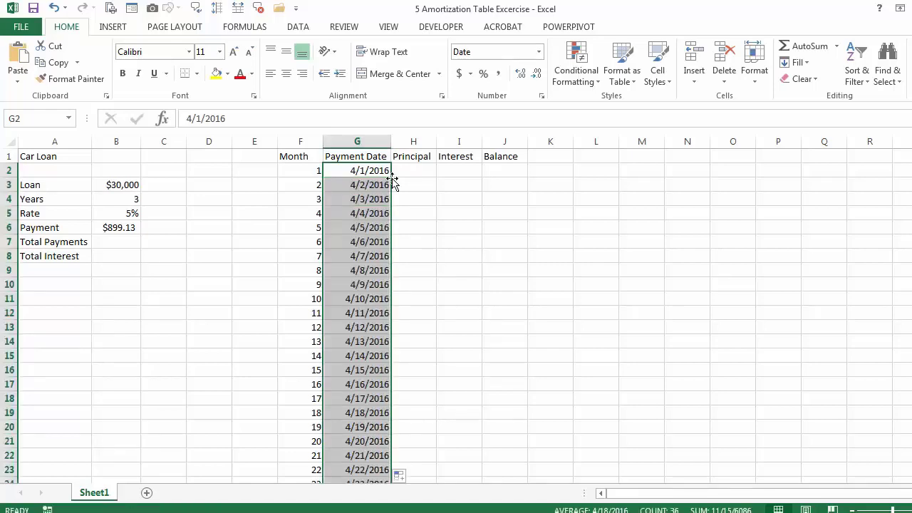
left_click(401, 475)
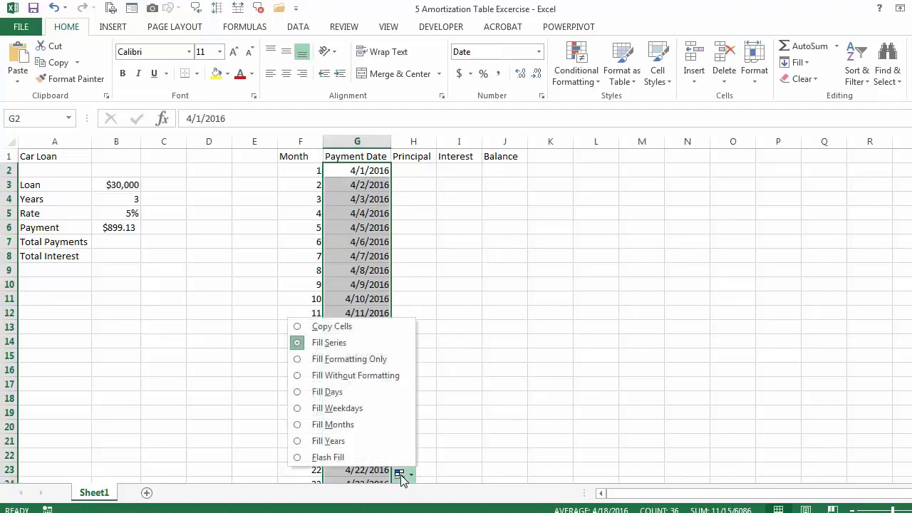
left_click(332, 425)
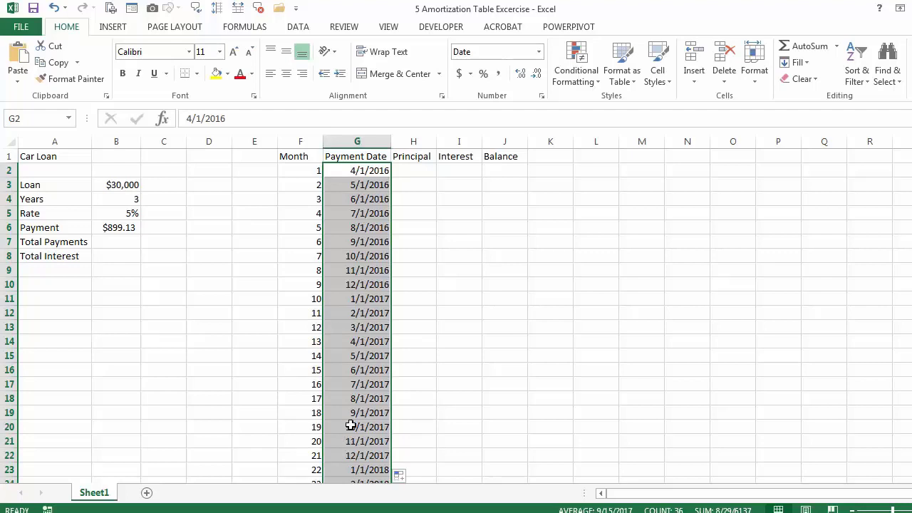
Step: Widen column H slightly and insert the financial function PPMT in the first Principal cell H2
left_click_drag(436, 146, 442, 146)
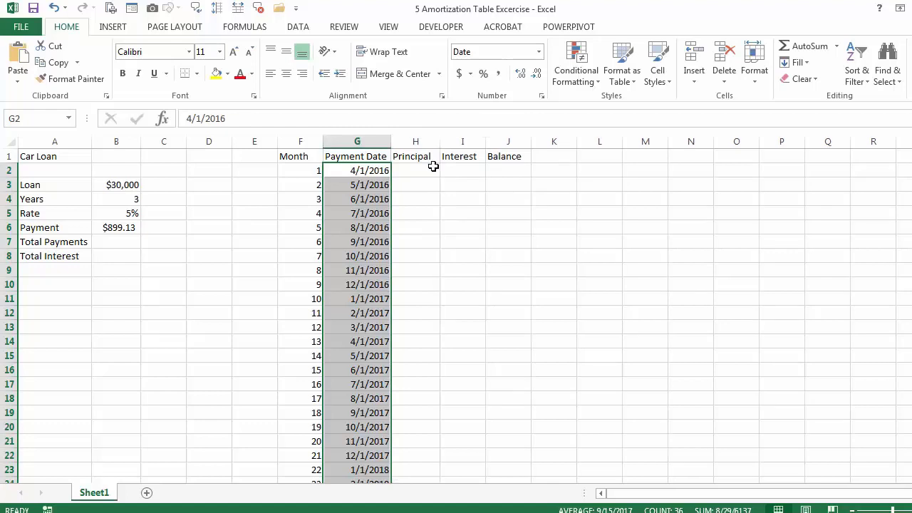
left_click(432, 168)
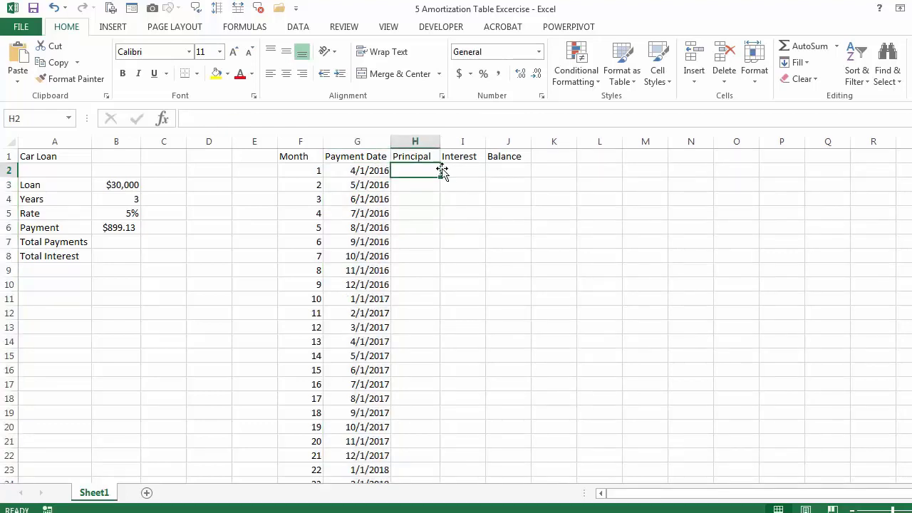
left_click(163, 123)
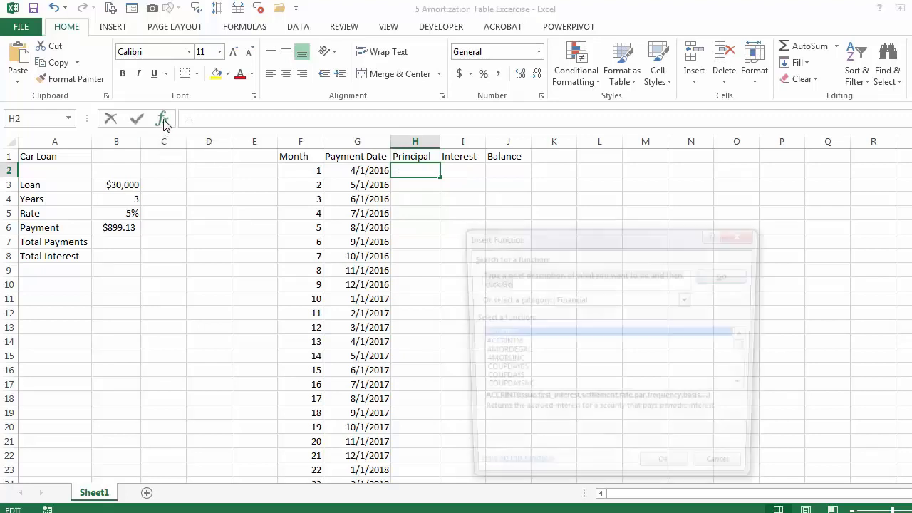
left_click(492, 362)
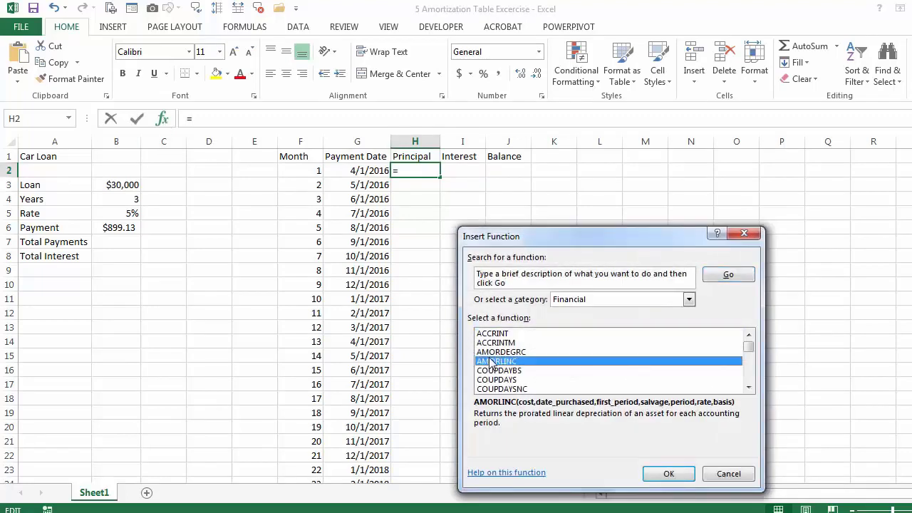
key("p")
key("Down")
key("Down")
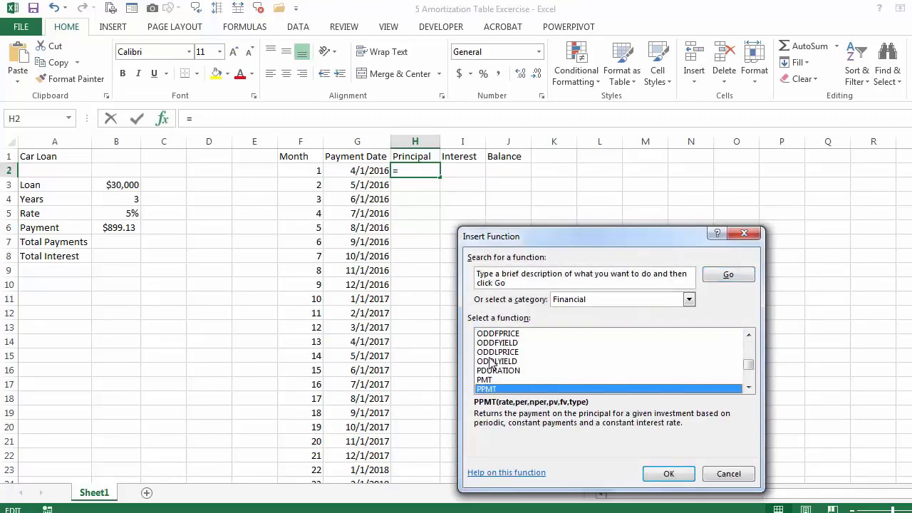
left_click(680, 475)
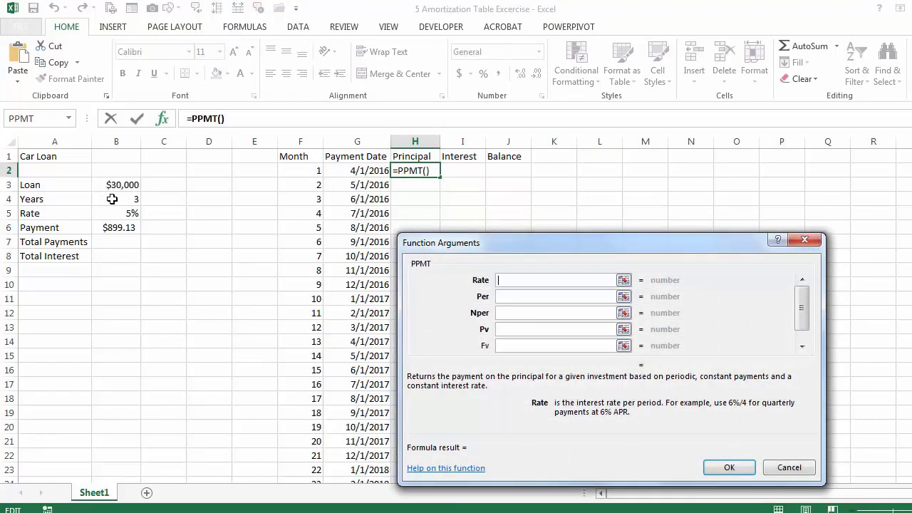
Step: Set the PPMT arguments Rate to Rate/12 and Per to F2
left_click(116, 214)
type("/")
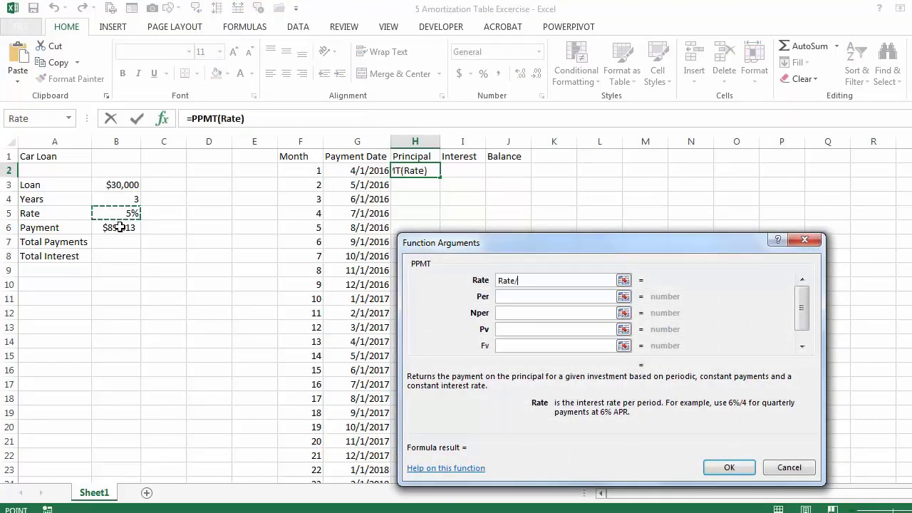
type("12")
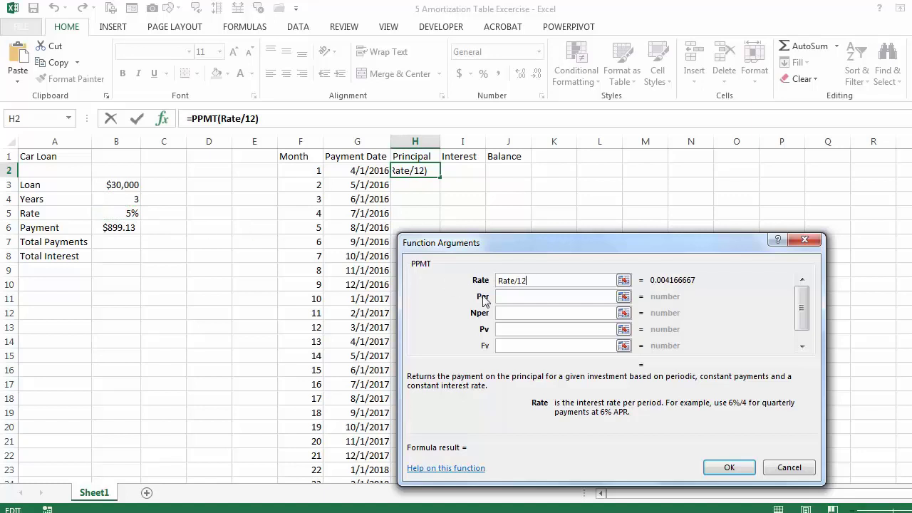
left_click(510, 296)
left_click(308, 173)
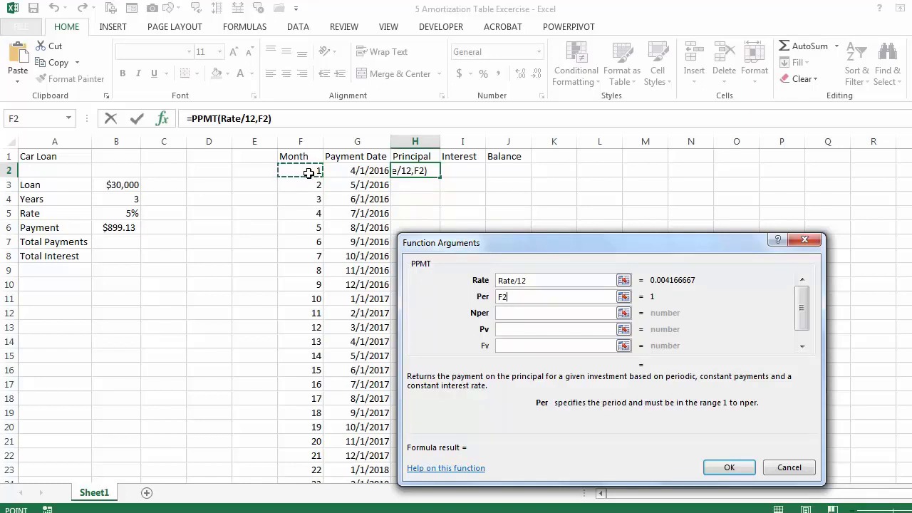
Step: Set the PPMT arguments Nper to Years*12 and Pv to -Loan, and complete the Principal formula in H2
left_click(533, 313)
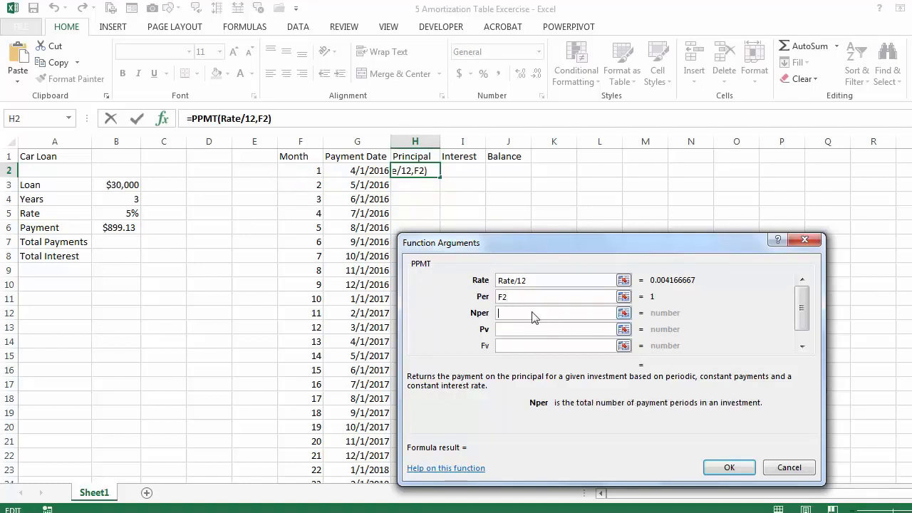
left_click(100, 201)
type("*12")
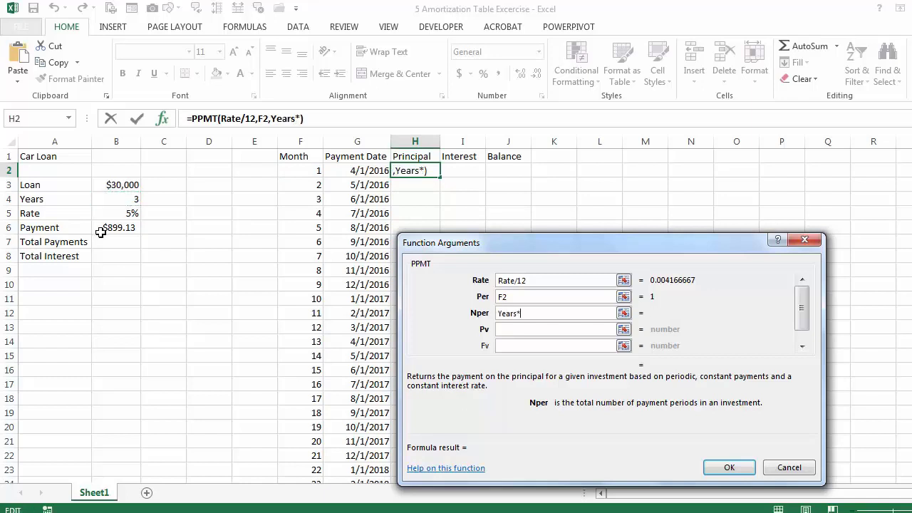
left_click(516, 330)
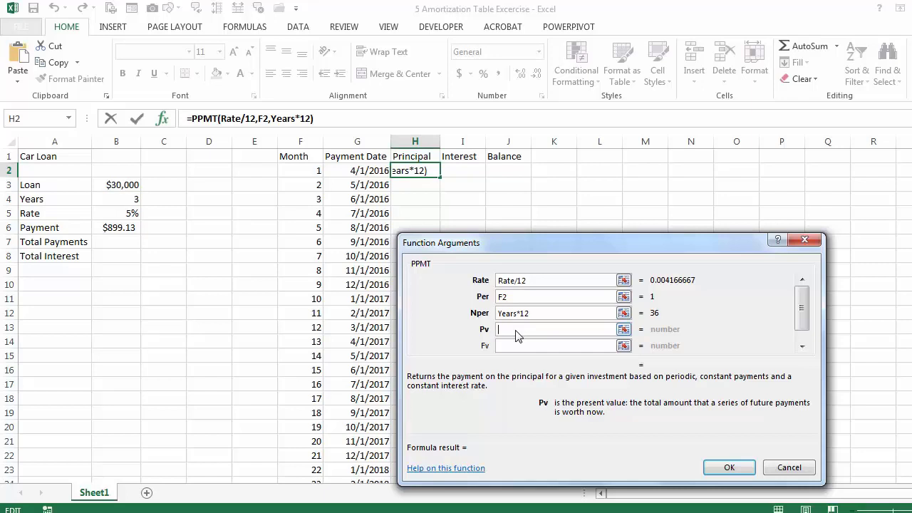
type("-")
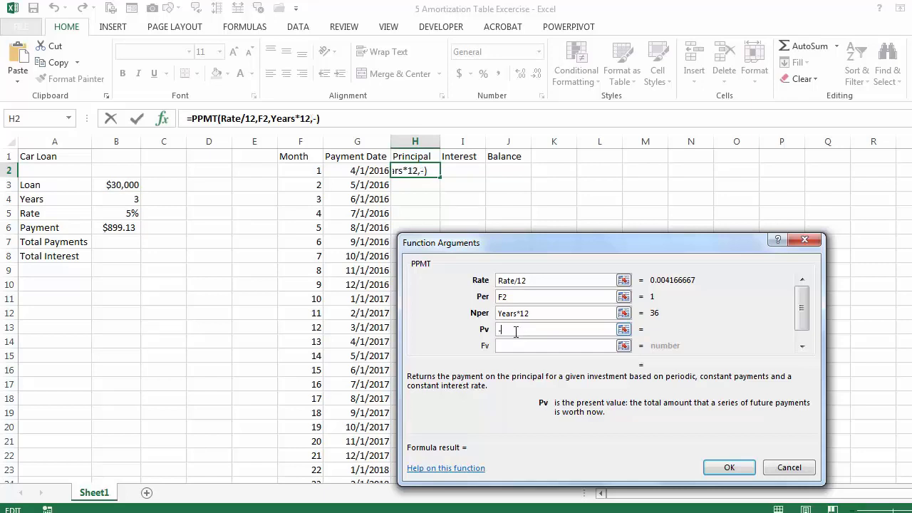
left_click(106, 185)
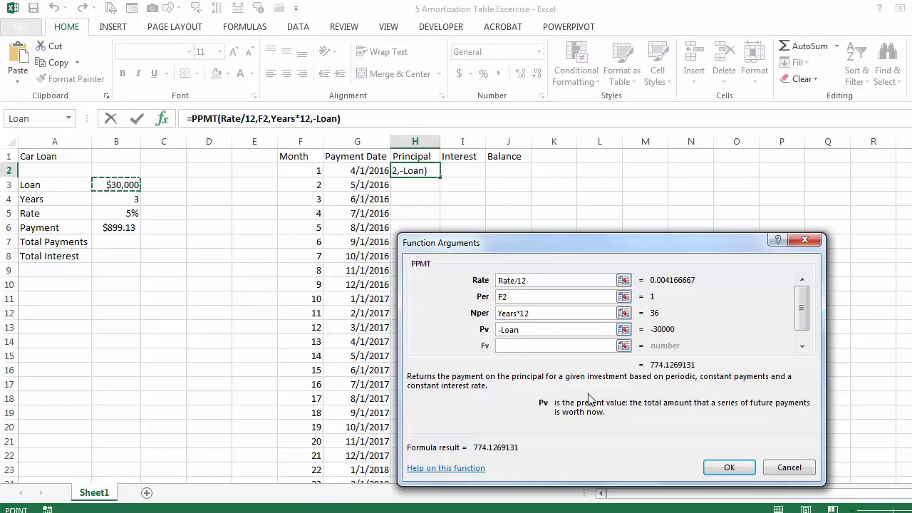
left_click(709, 467)
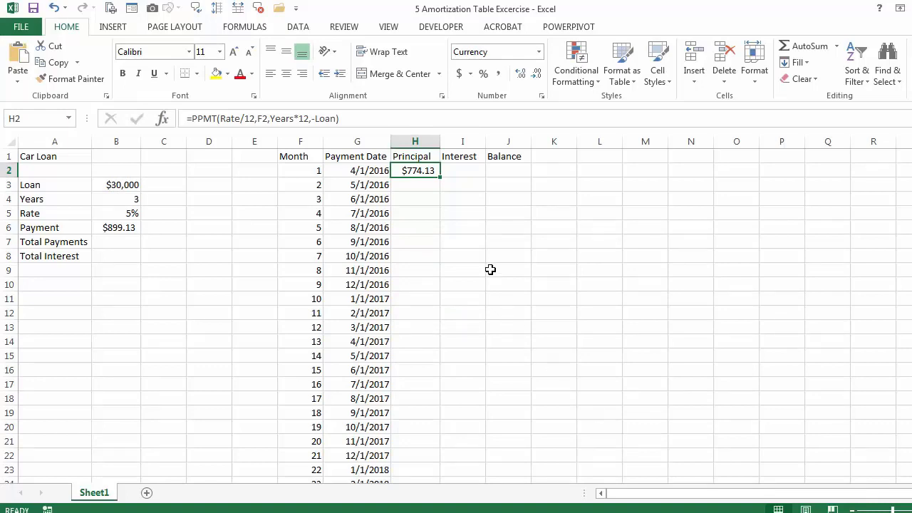
Step: Enter the formula =Loan*Rate/12 in the first Interest cell I2 and reselect that cell
left_click(458, 175)
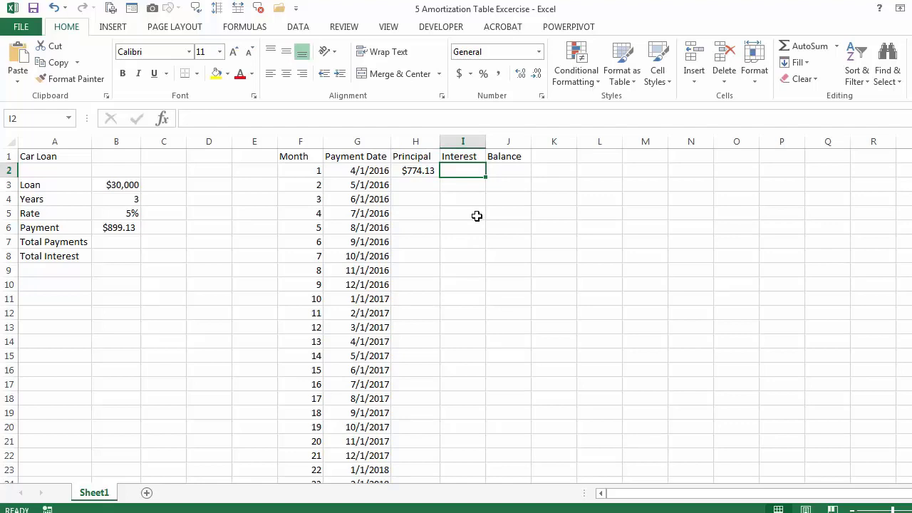
type("=")
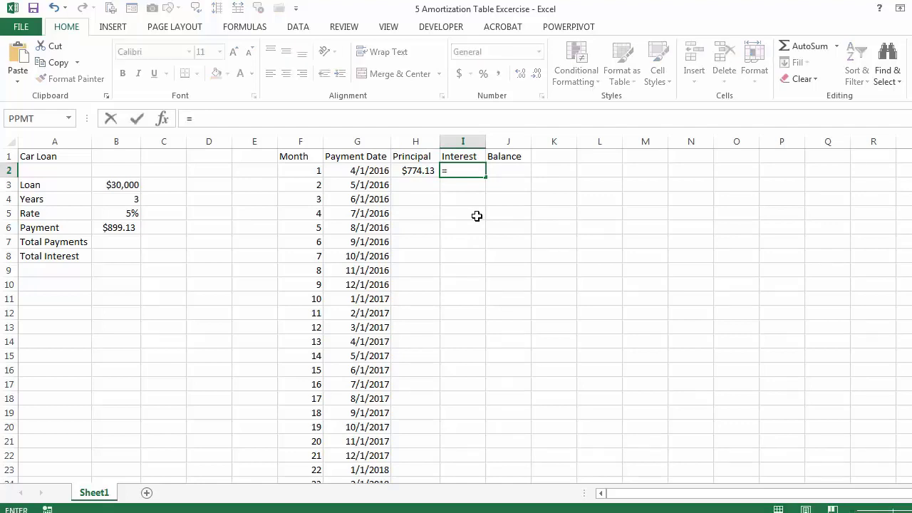
left_click(120, 190)
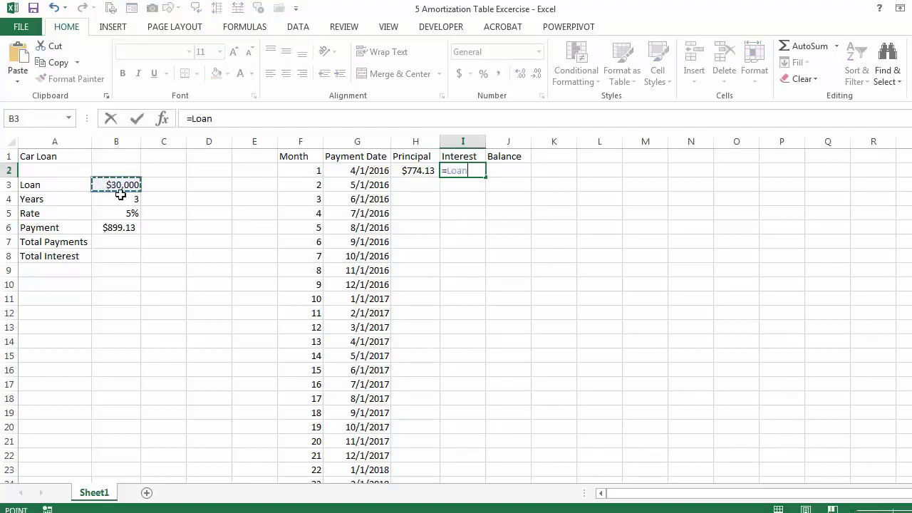
type("*")
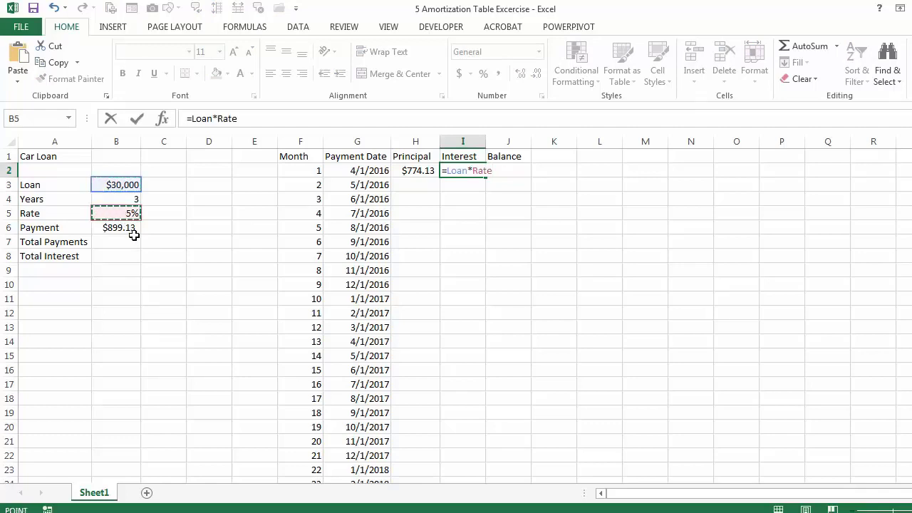
type("/12")
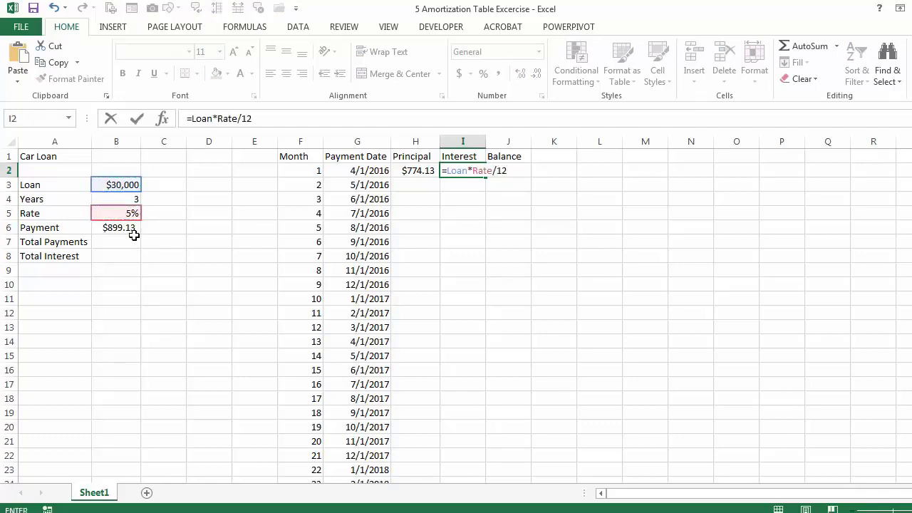
key("Return")
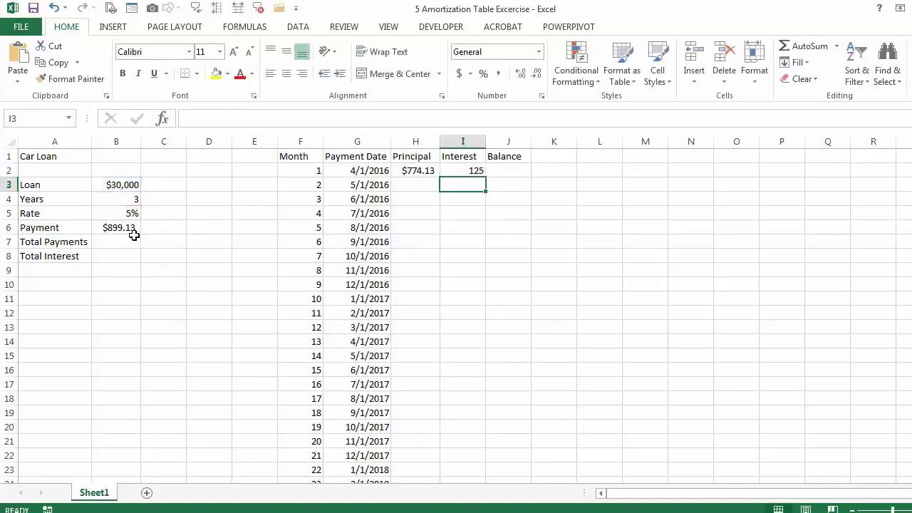
left_click(476, 171)
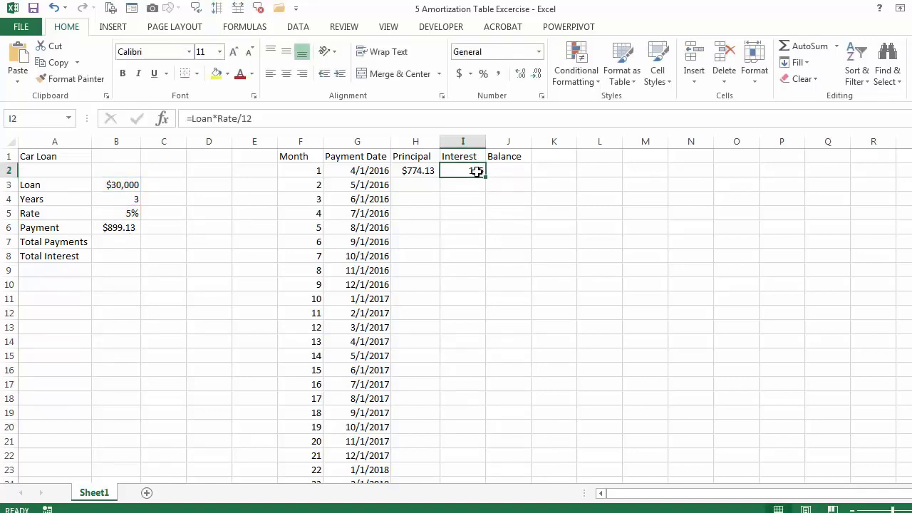
Step: Clear the first Interest cell I2 and insert the financial function IPMT there
key("Delete")
left_click(163, 119)
left_click(503, 352)
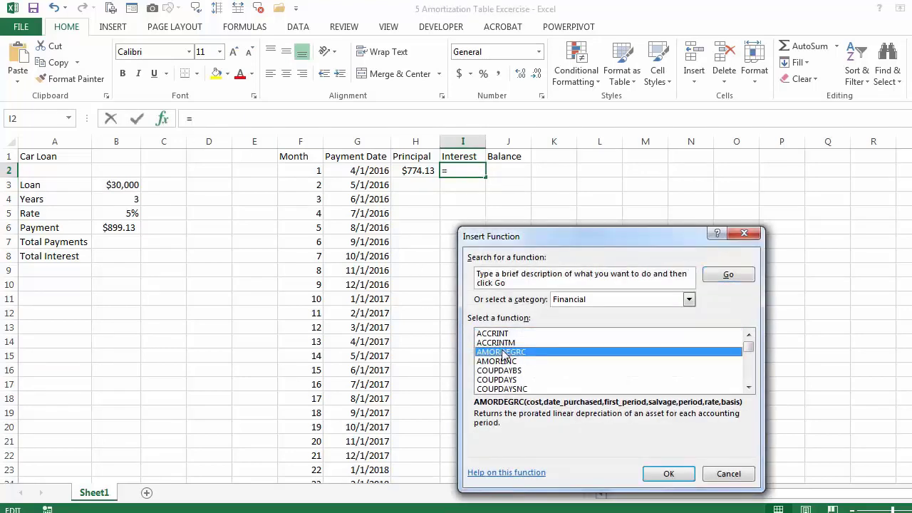
key("i")
key("p")
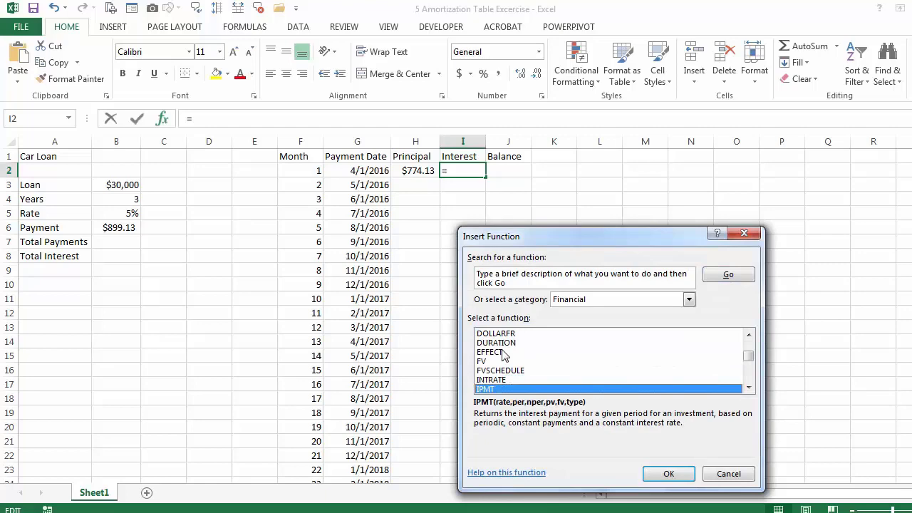
left_click(661, 475)
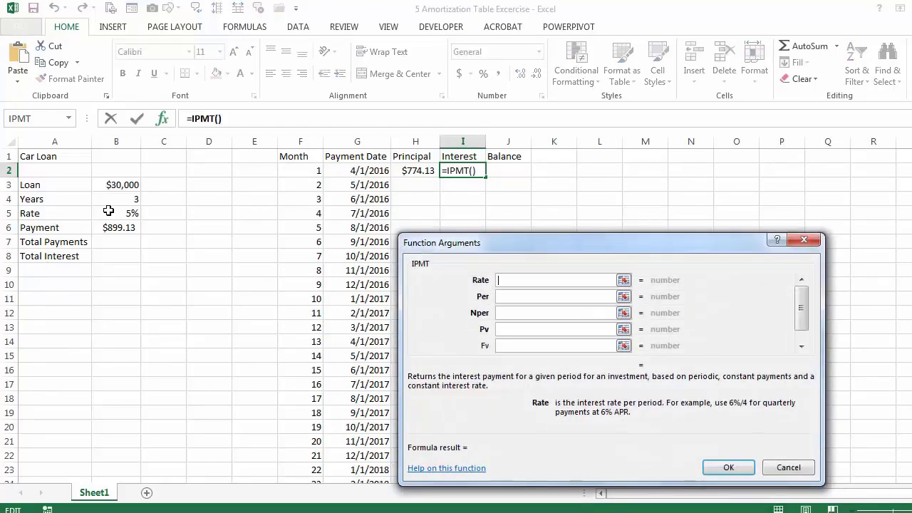
Step: Set the IPMT arguments Rate to Rate/12 and Per to F2
left_click(108, 211)
type("/12")
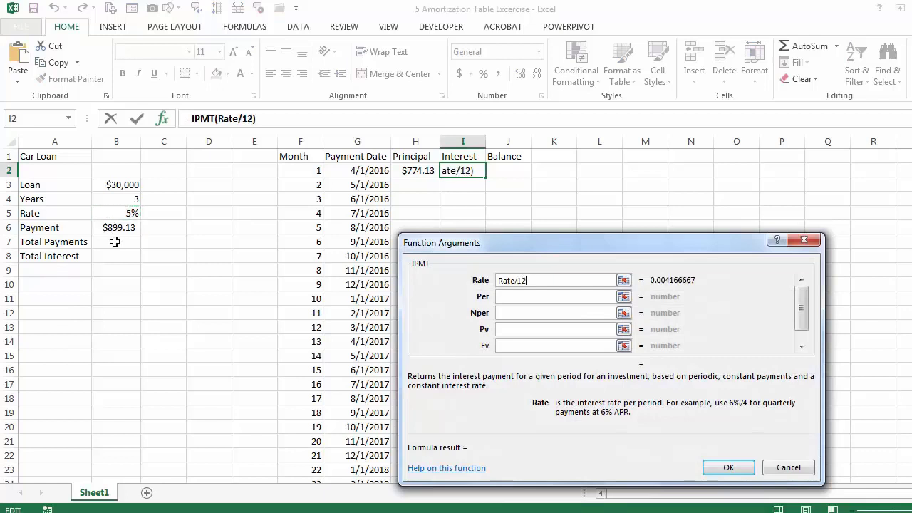
key("Tab")
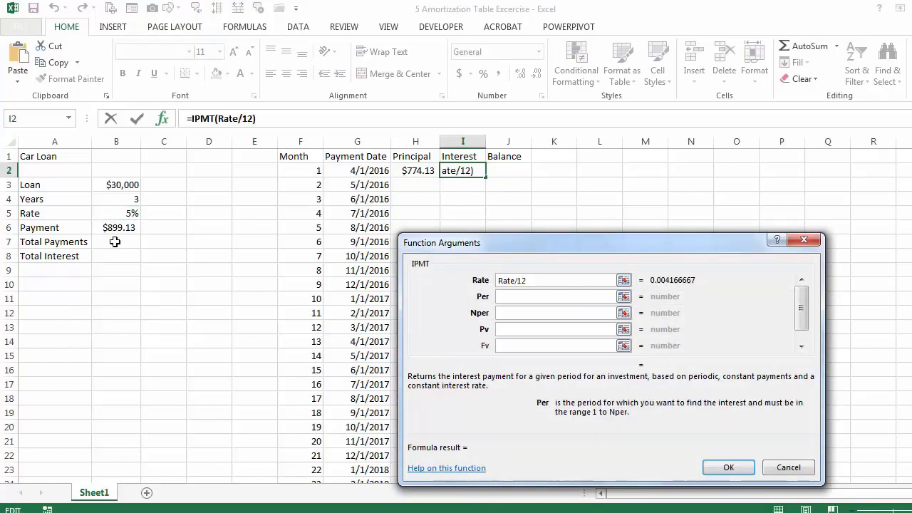
left_click(299, 172)
Step: Set the IPMT arguments Nper to Years*12 and Pv to -Loan, and complete the Interest formula in I2
left_click(520, 315)
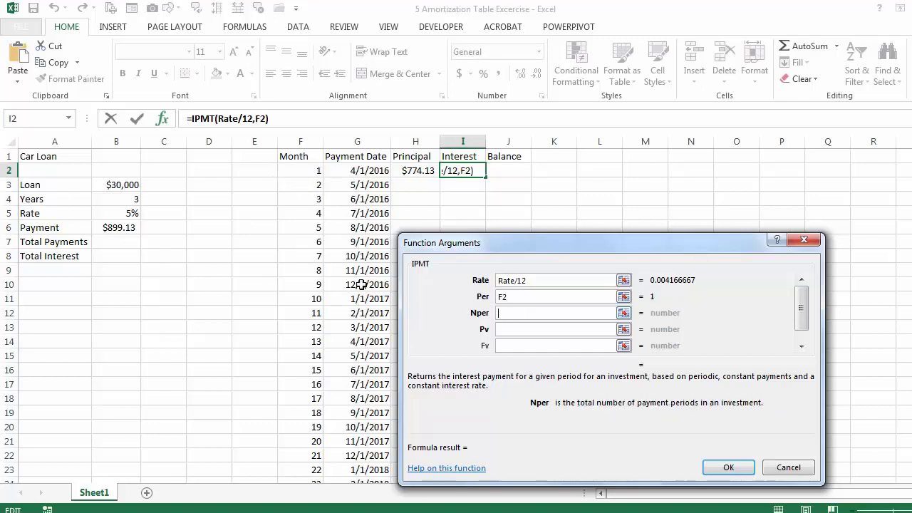
left_click(122, 200)
type("*12")
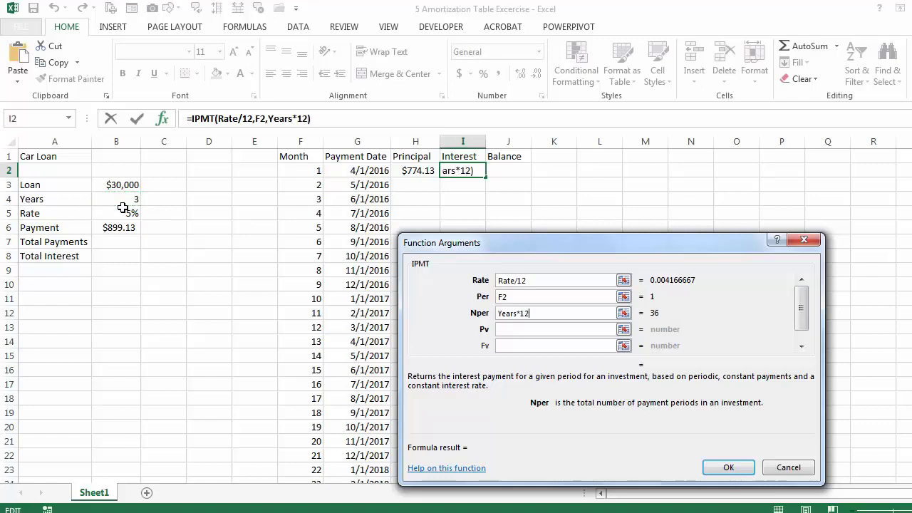
left_click(506, 327)
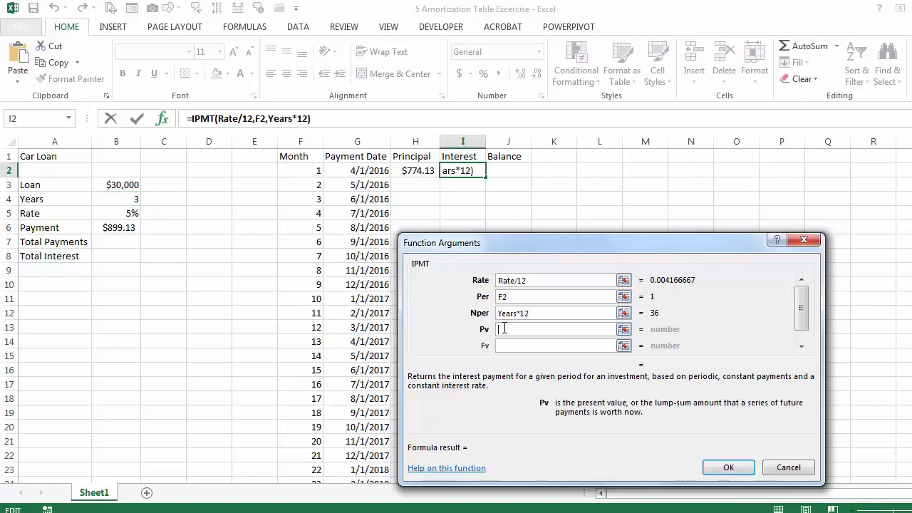
type("-")
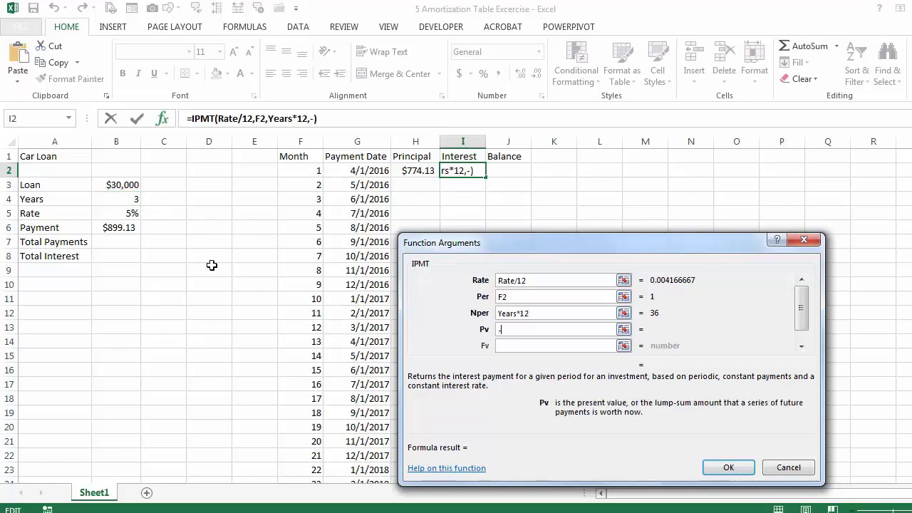
left_click(123, 187)
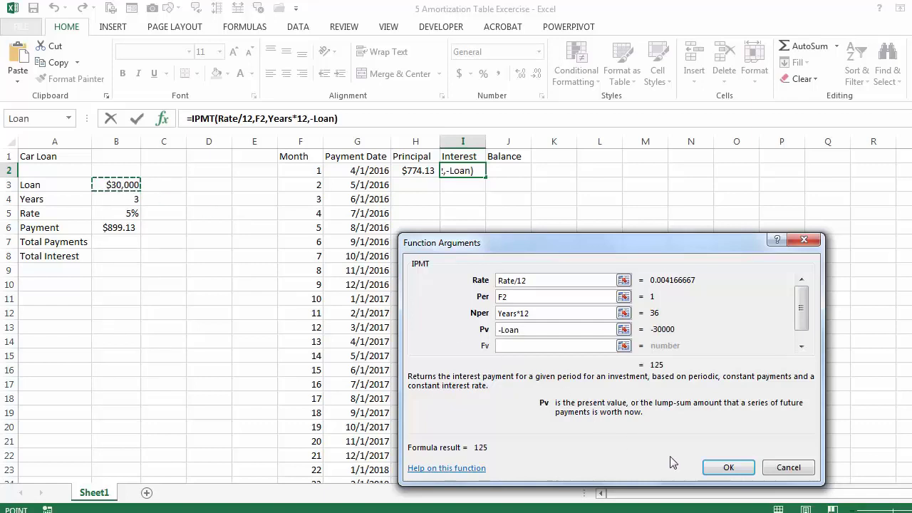
left_click(728, 467)
Step: Fill the Principal and Interest formulas in H2:I2 down through all 36 months and check the filled rows
left_click_drag(423, 175, 467, 173)
double_click(489, 177)
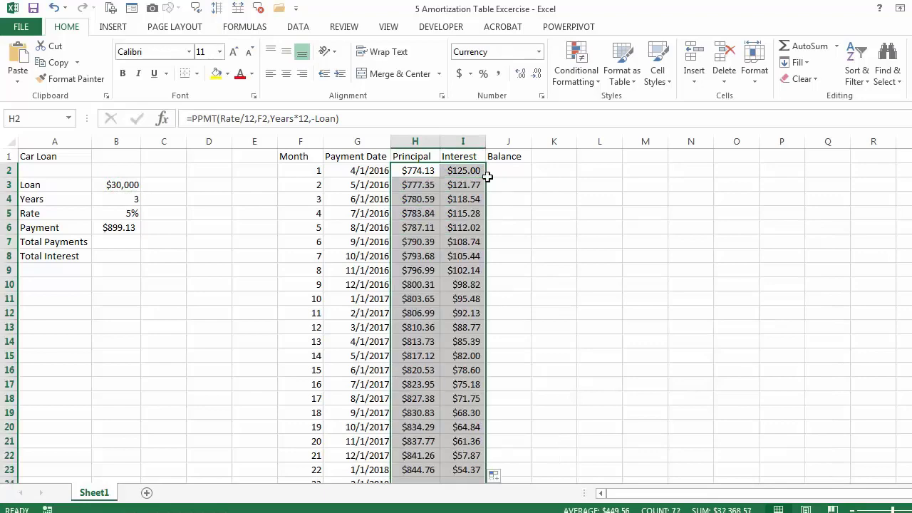
scroll(518, 375, "down", 4)
scroll(517, 378, "down", 3)
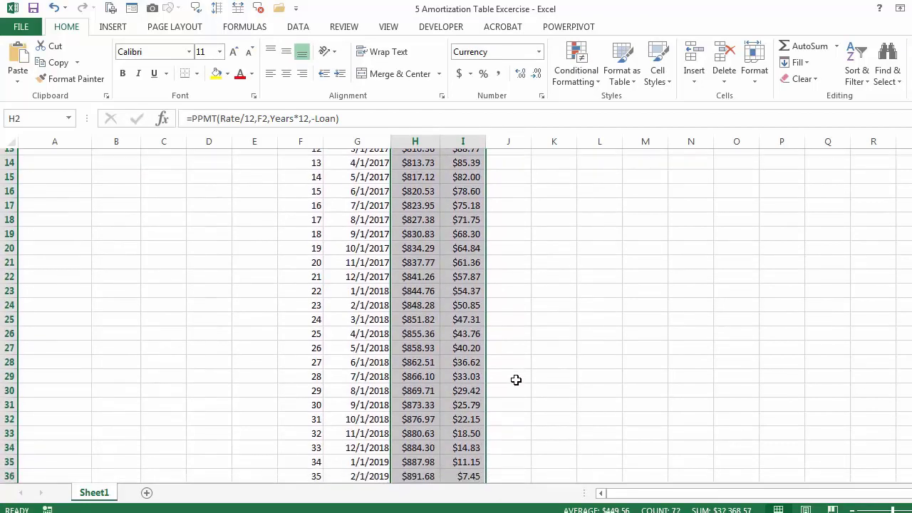
scroll(516, 380, "up", 7)
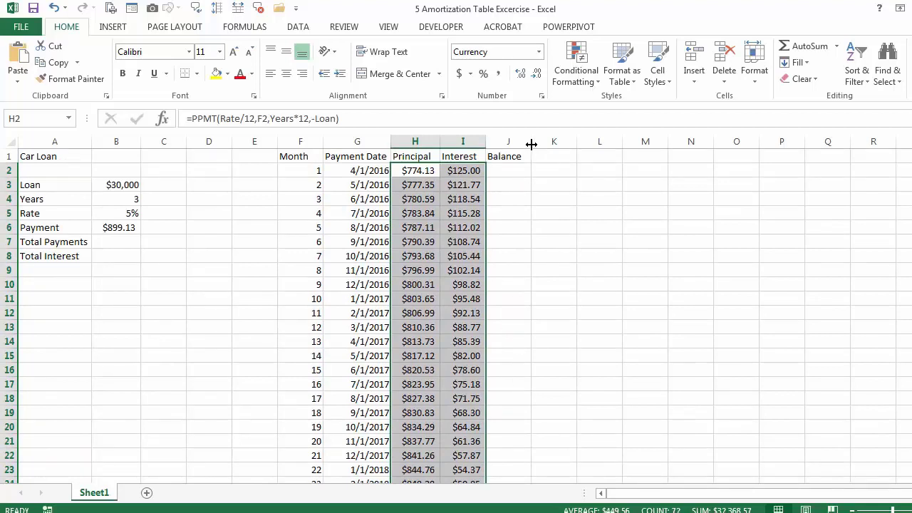
Step: Widen column J slightly and enter the formula =Loan-H2 in the first Balance cell J2
left_click_drag(530, 144, 550, 143)
left_click(525, 172)
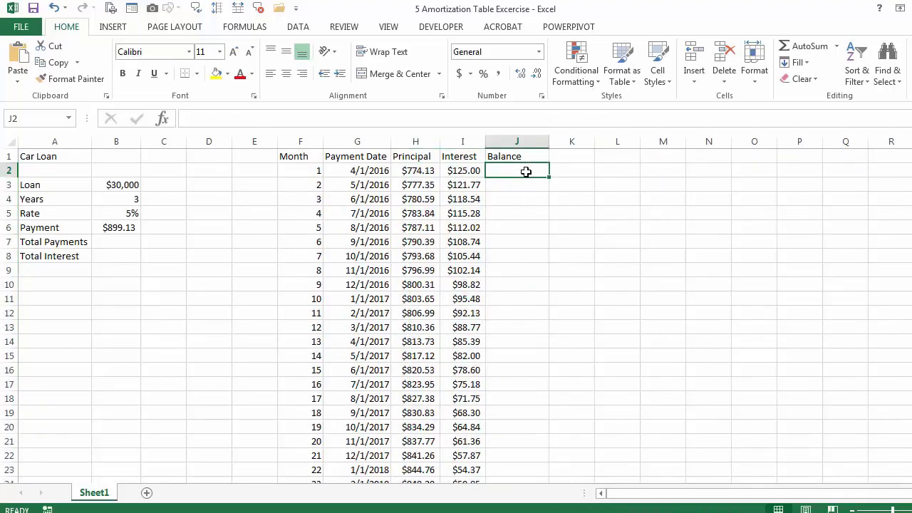
type("=")
left_click(127, 183)
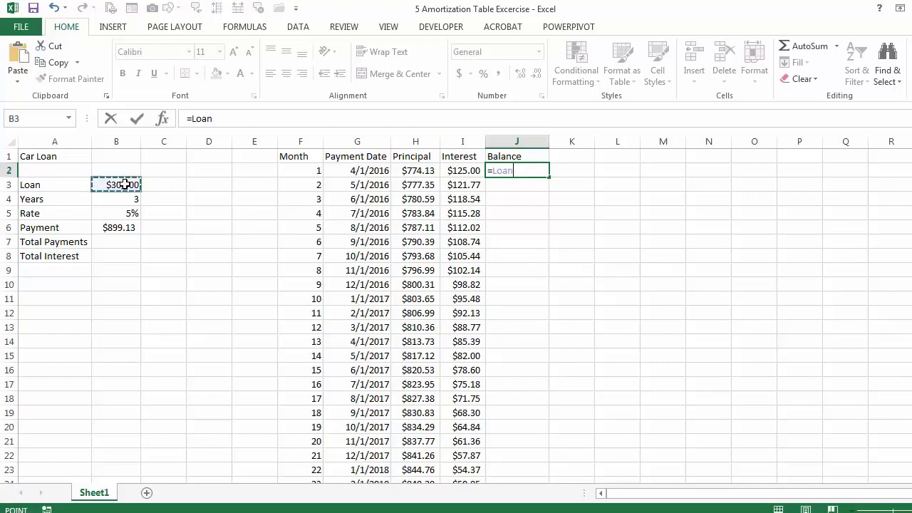
type("-")
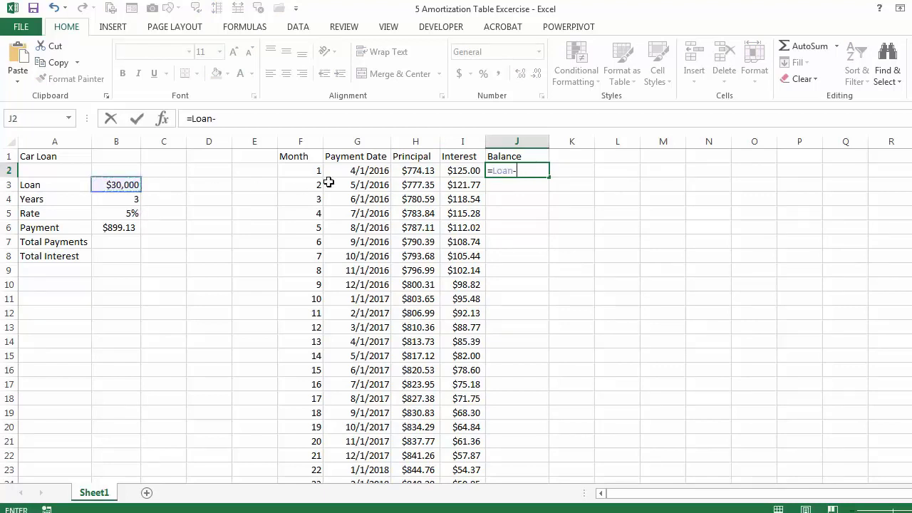
left_click(403, 170)
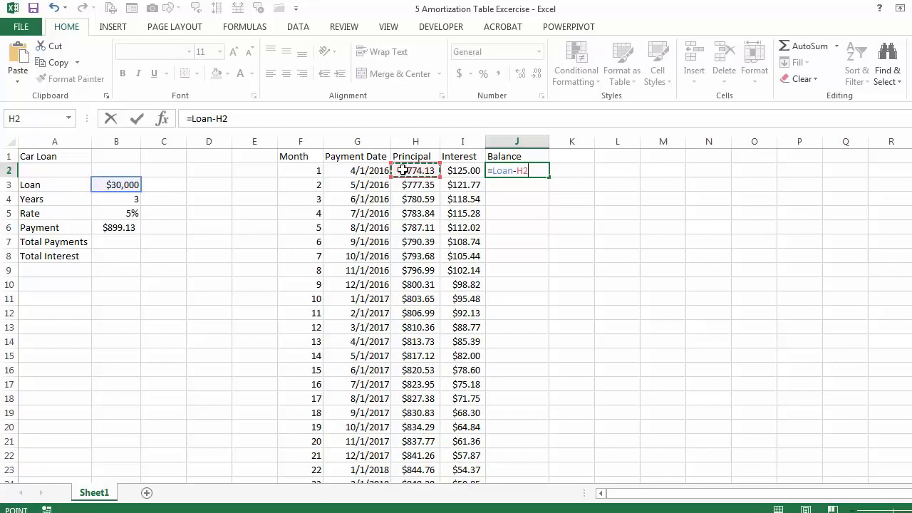
key("Return")
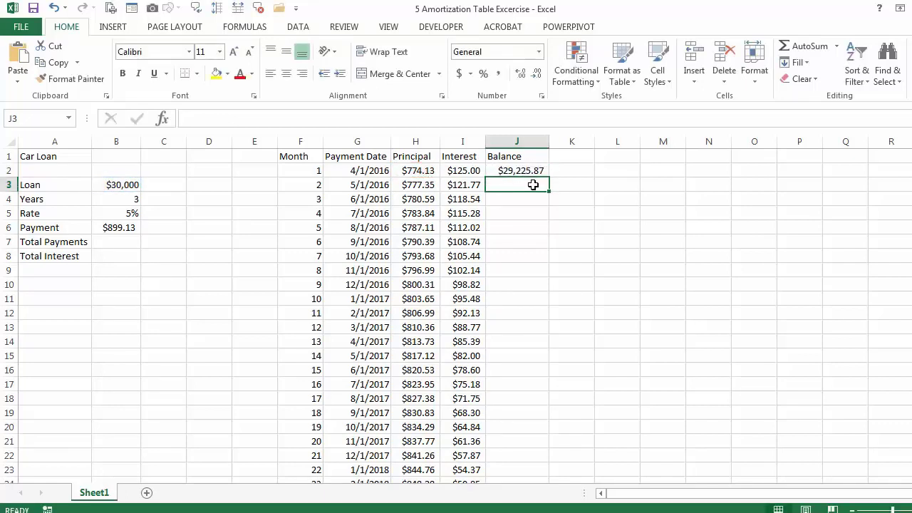
Step: Enter the formula =J2-H3 in the second Balance cell J3
type("=")
left_click(515, 169)
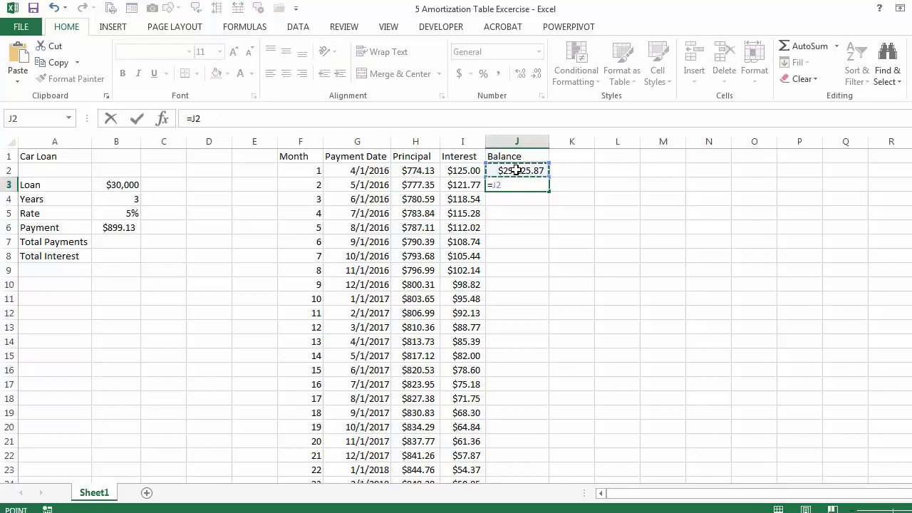
type("-")
left_click(422, 185)
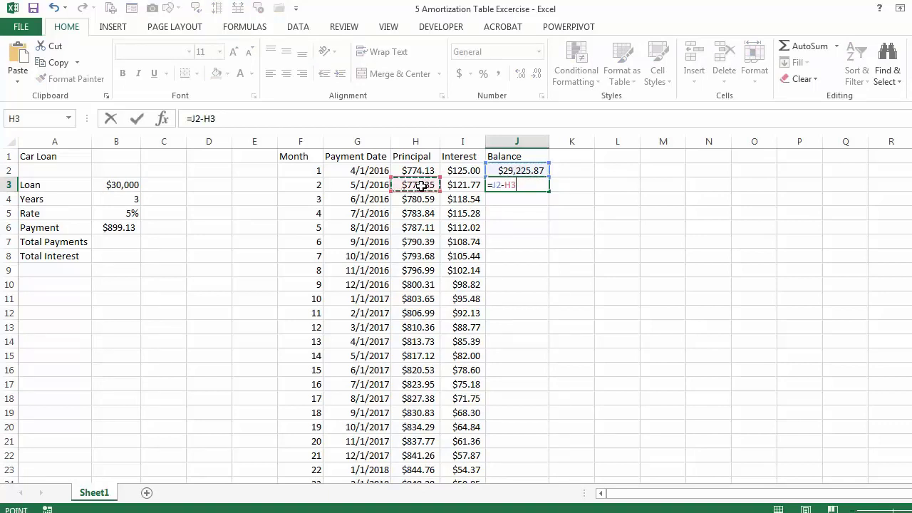
key("Return")
Step: Fill the Balance formula in J3 down to month 36, check the column's end, and select J2
left_click(498, 183)
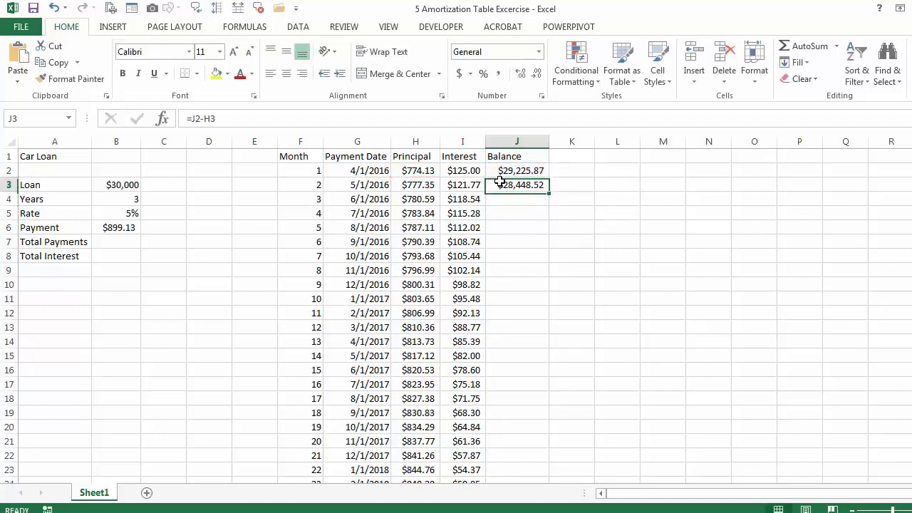
double_click(549, 192)
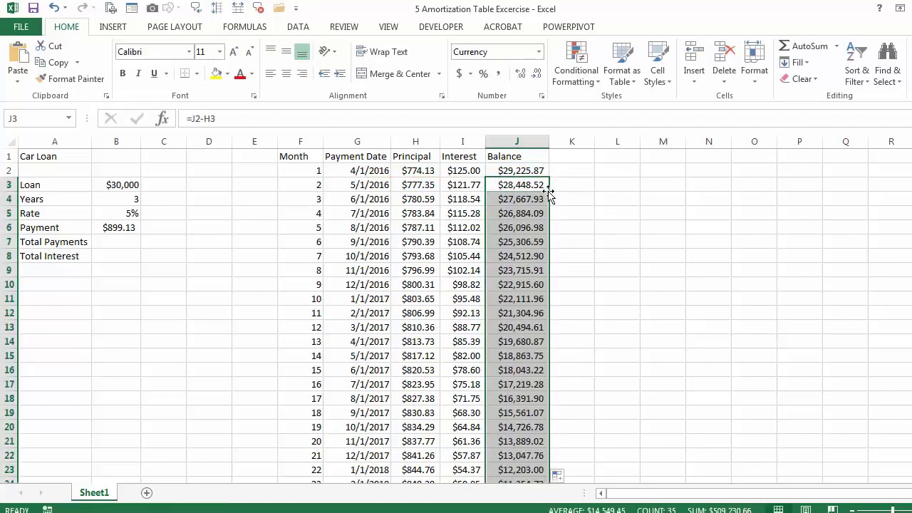
scroll(511, 306, "down", 5)
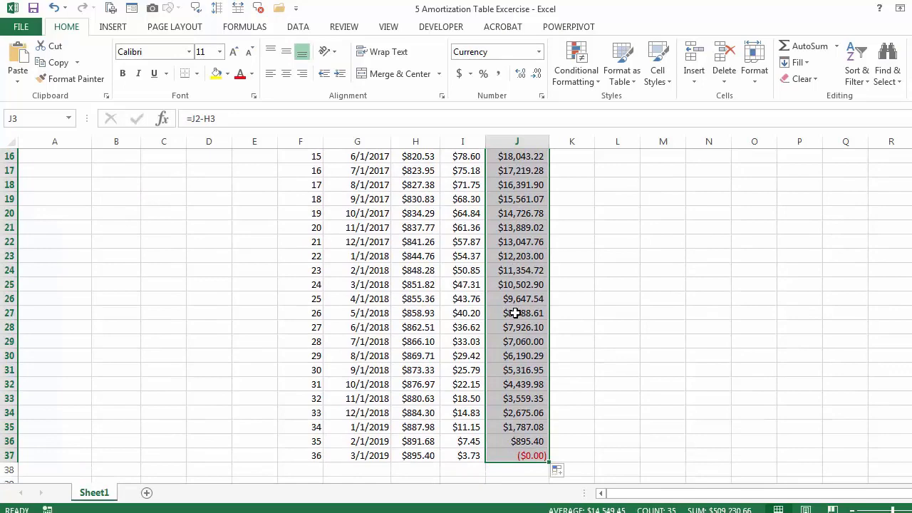
scroll(514, 313, "up", 5)
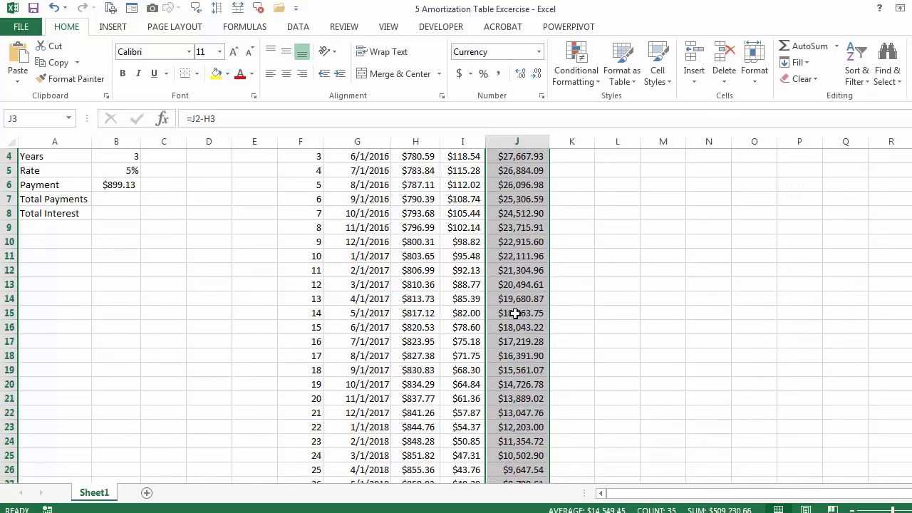
left_click_drag(514, 172, 515, 172)
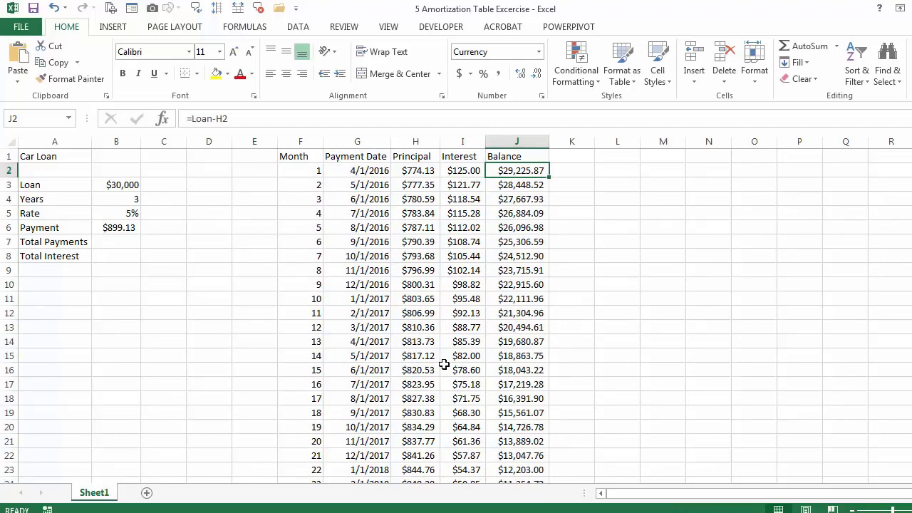